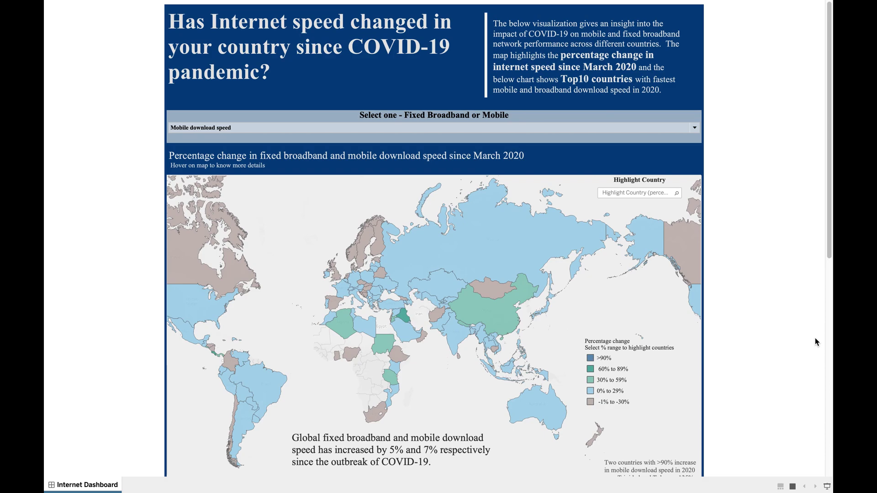
- Examine the finished Internet Dashboard, from the percentage change map to the top 10 countries download speed chart
scroll(815, 338, down, 3)
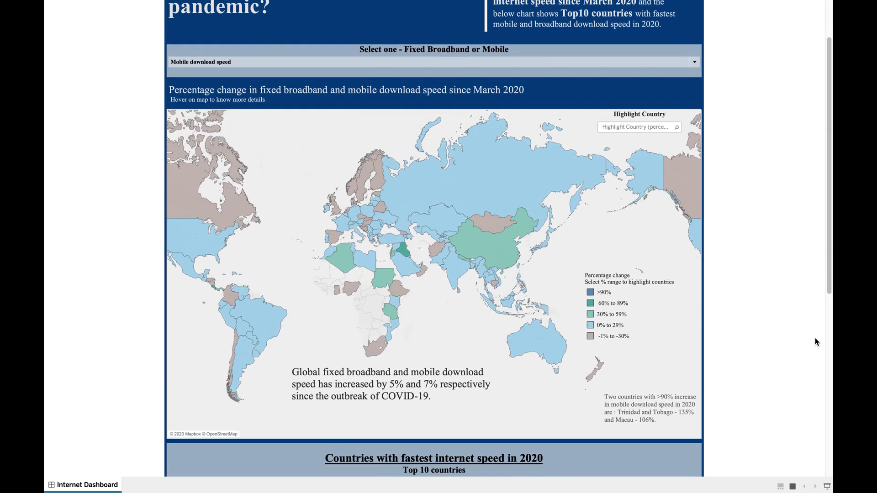
scroll(815, 338, down, 3)
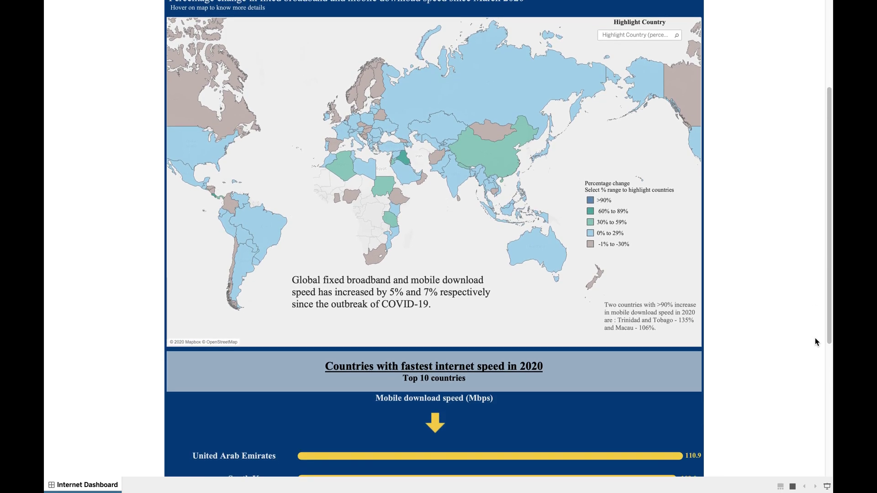
scroll(816, 343, up, 3)
scroll(771, 265, down, 12)
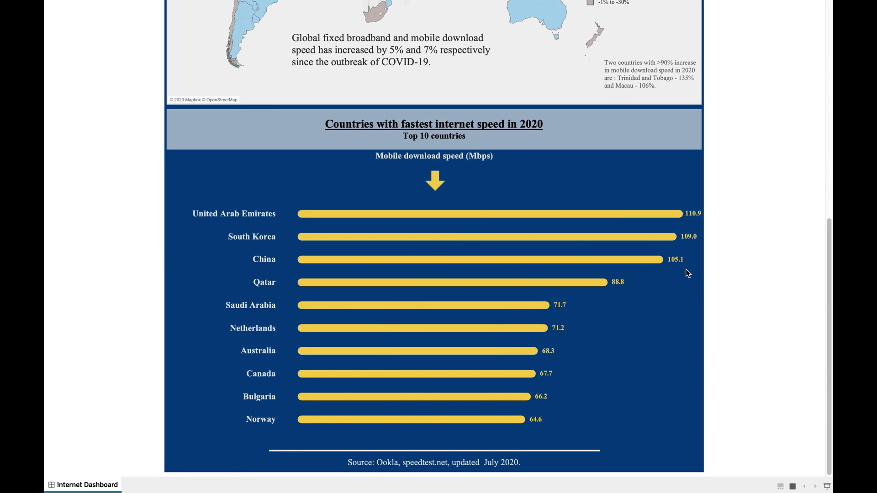
scroll(686, 270, up, 4)
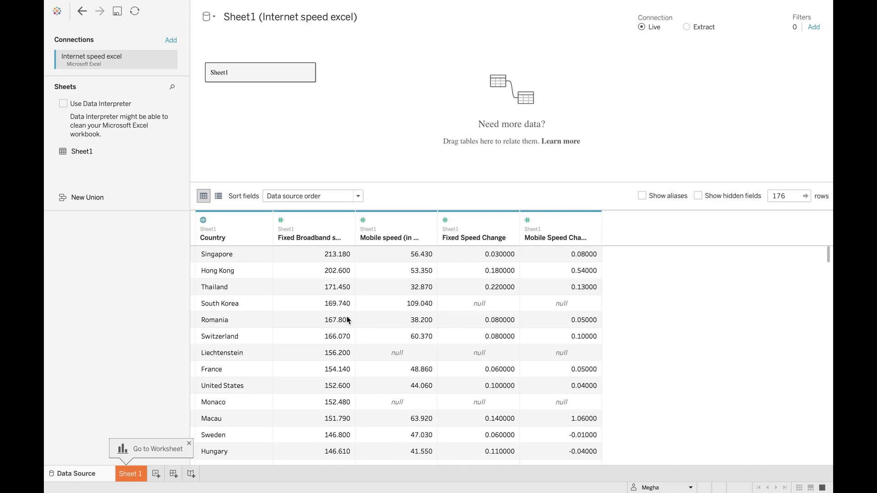
- Build a filled world map of the Country field on Sheet 1
click(126, 474)
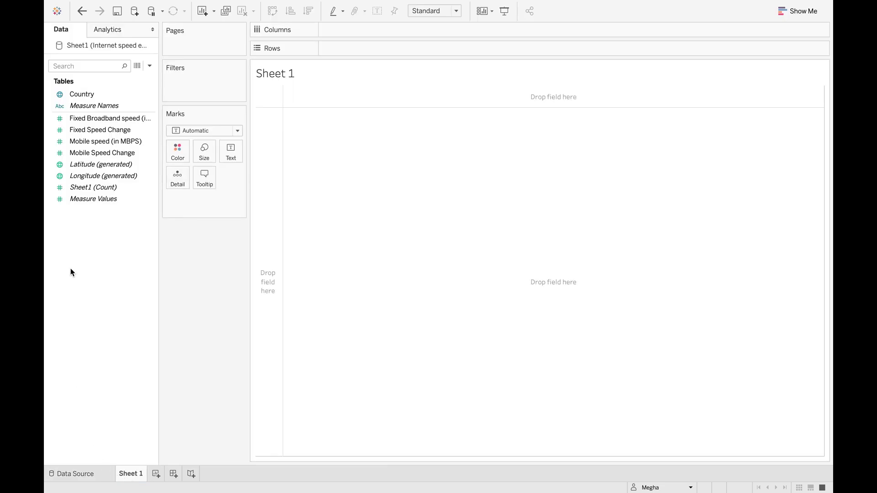
click(81, 94)
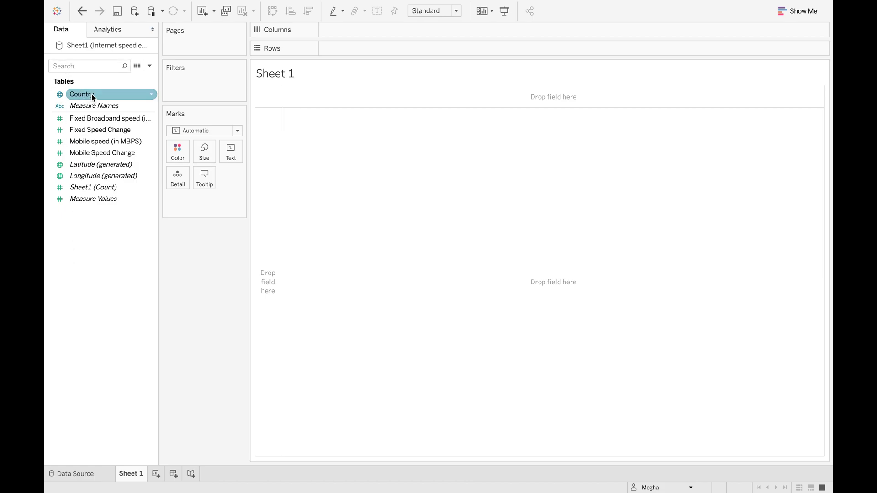
double_click(91, 95)
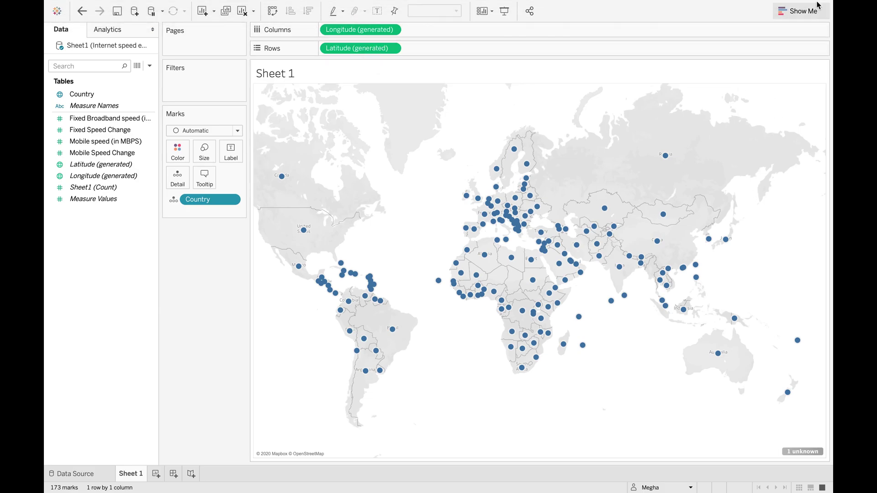
click(800, 12)
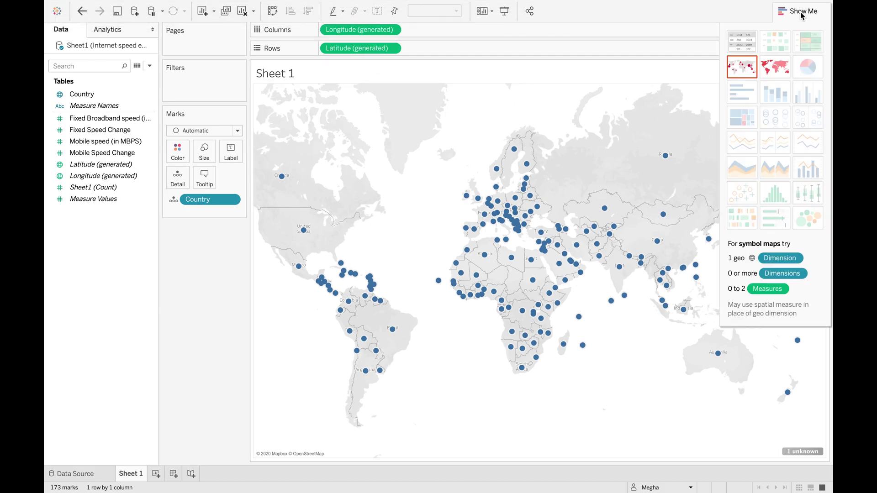
click(782, 70)
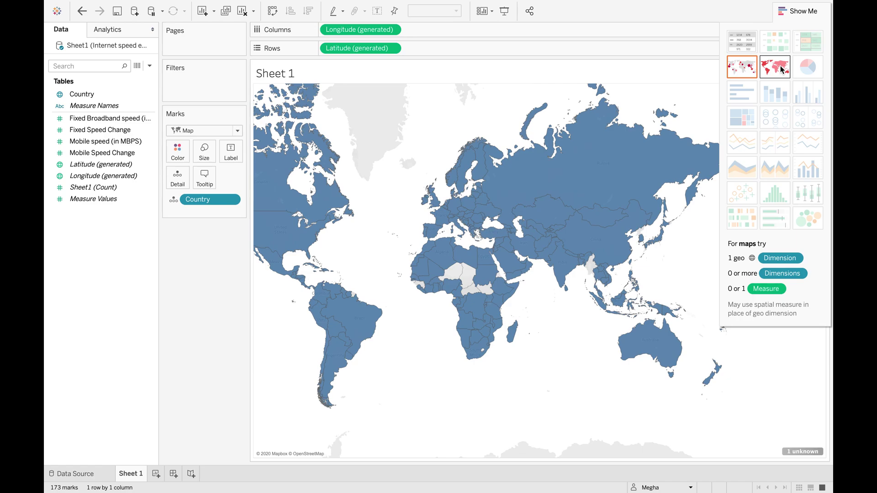
click(801, 13)
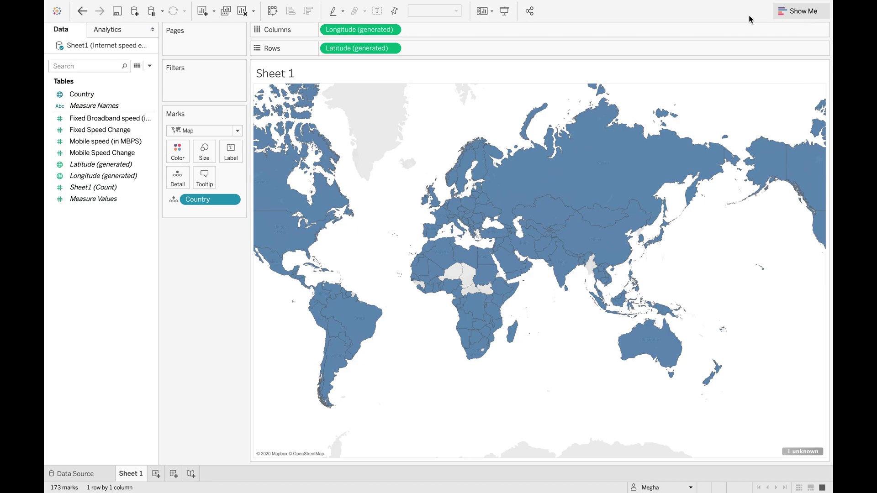
- Start a new calculated field named "color condition clustering"
right_click(98, 296)
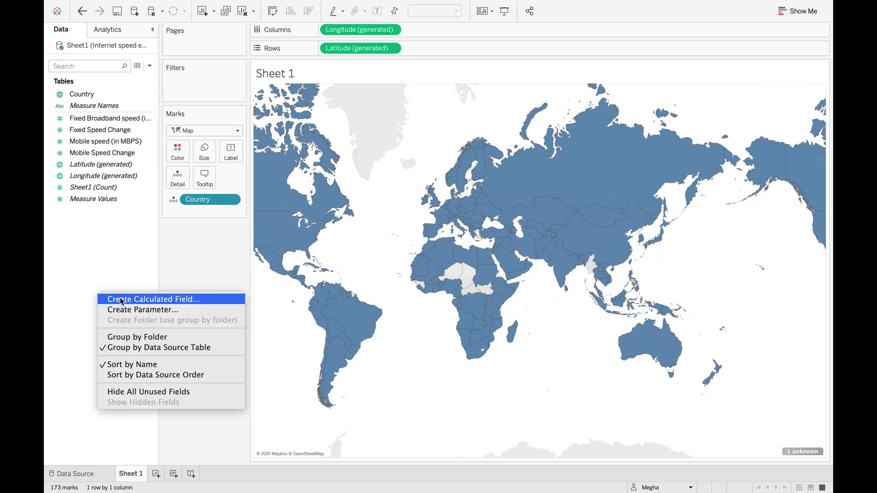
click(122, 297)
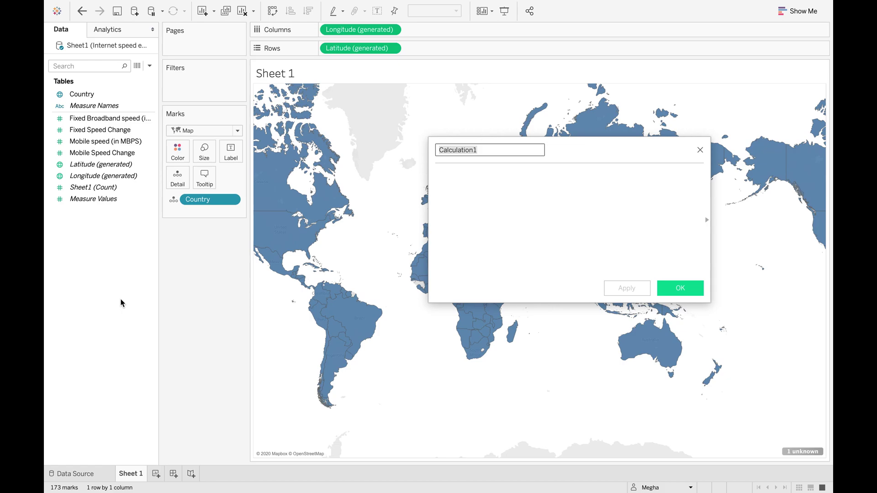
text(colo)
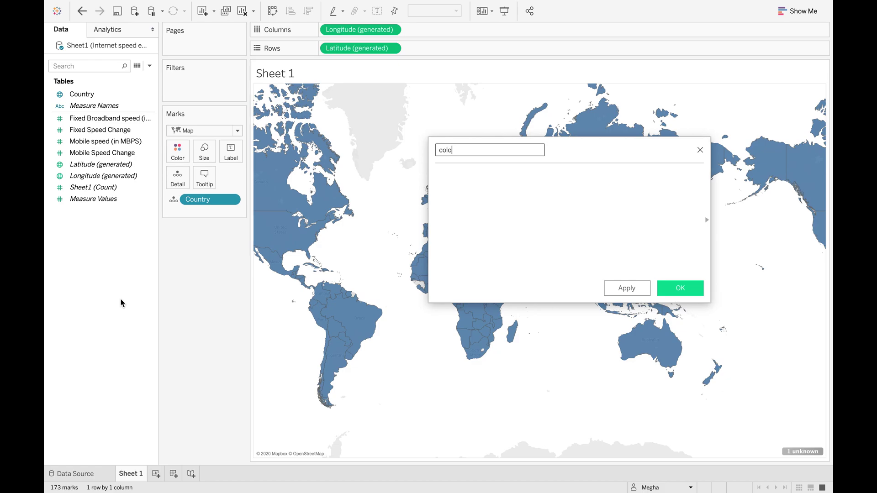
text(r condition clustering)
click(472, 184)
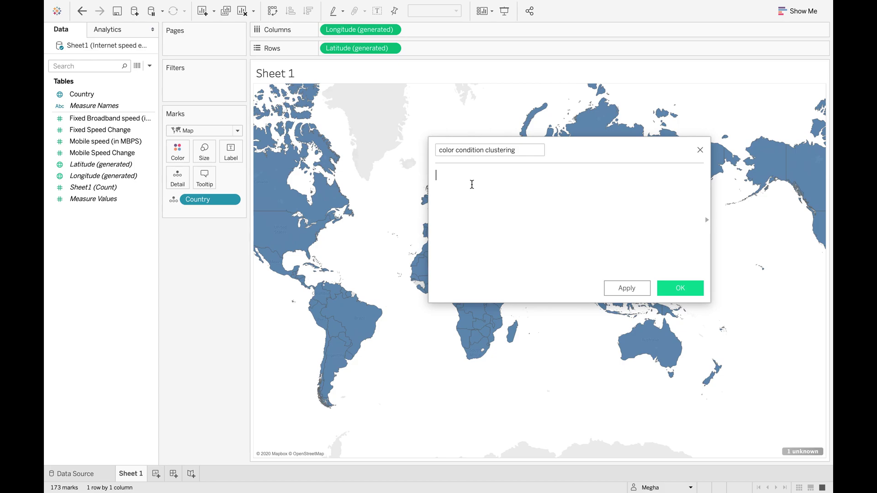
- Copy the Fixed Speed Change IF/ELSEIF formula from the Word document into the color condition clustering calculation in Tableau
key(super+Tab)
key(super+Tab)
key(super+Tab)
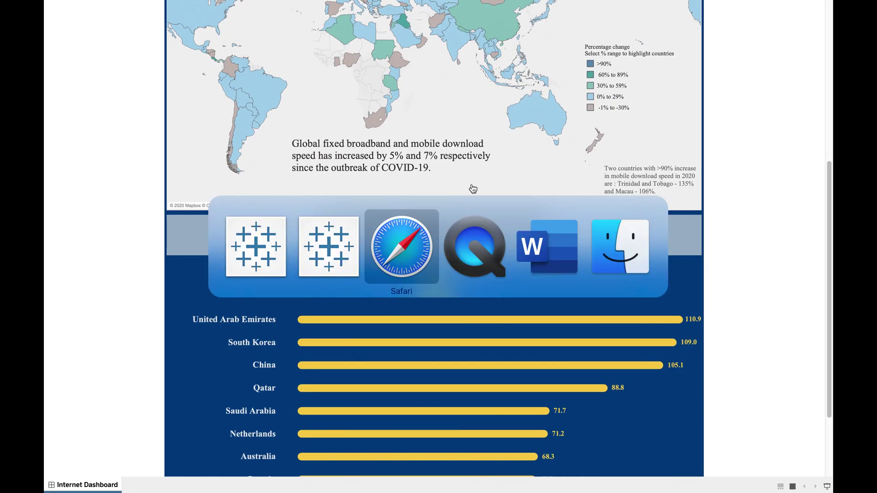
key(super+Tab)
key(super+Tab)
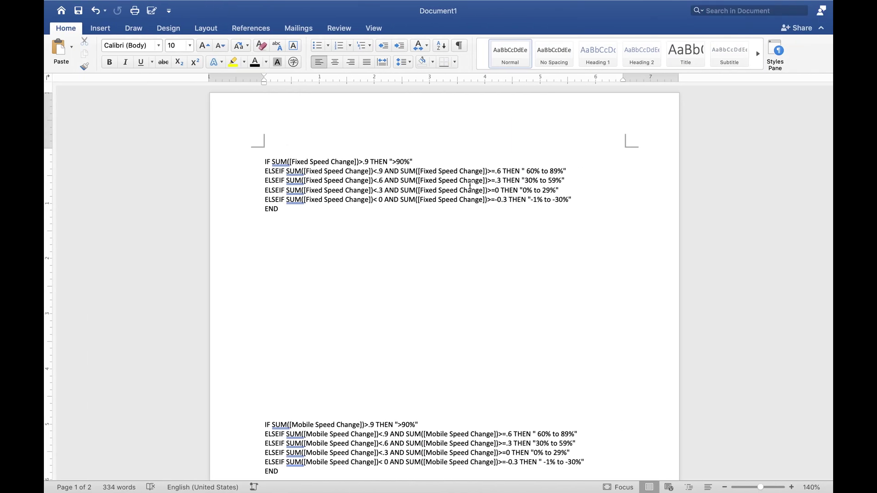
drag(289, 208, 264, 168)
key(super+Tab)
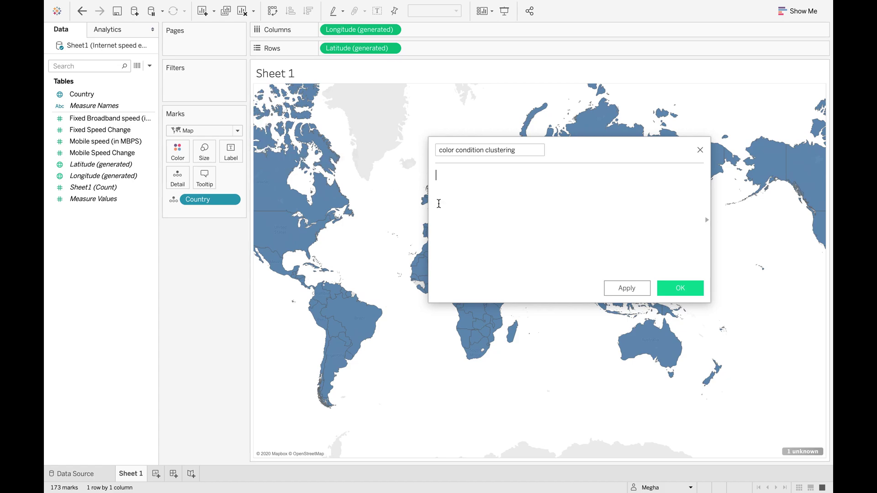
key(super+v)
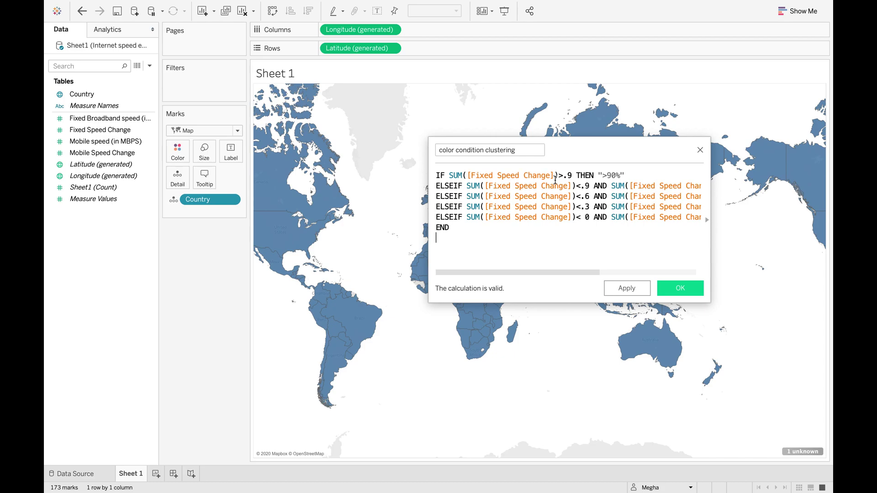
- Review the range conditions across the full formula and save the color condition clustering field
scroll(556, 179, right, 2)
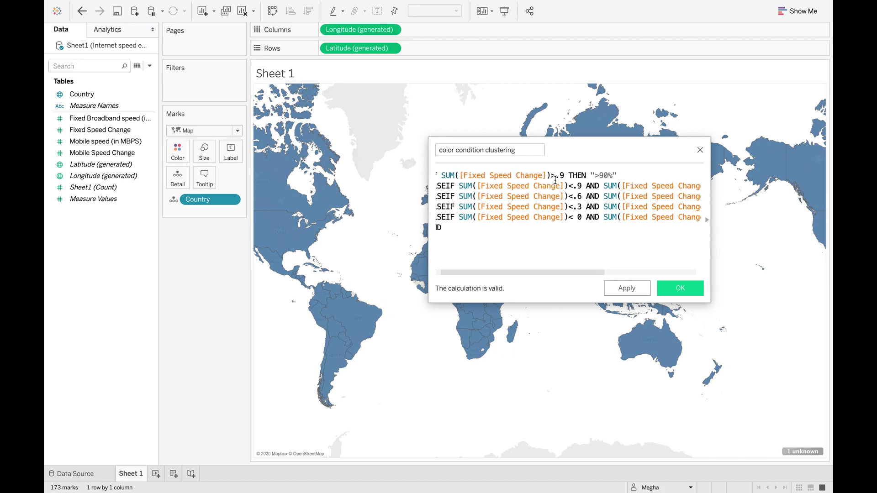
scroll(556, 179, right, 1)
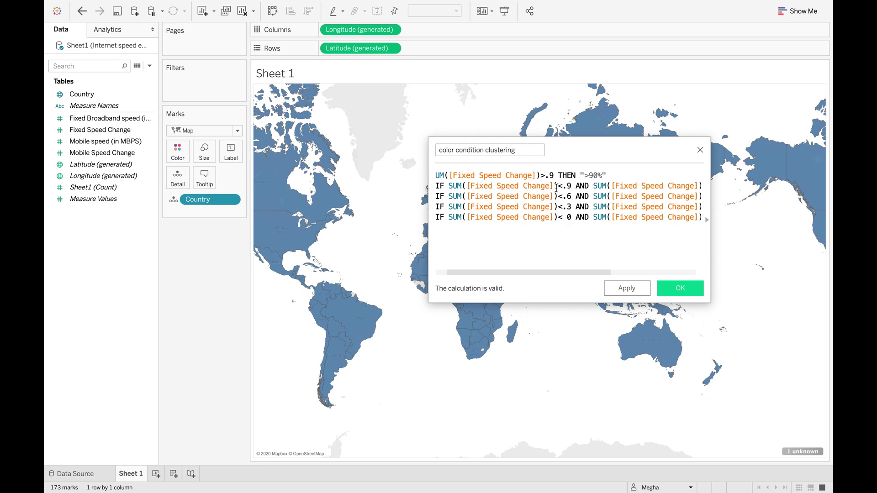
scroll(556, 187, right, 5)
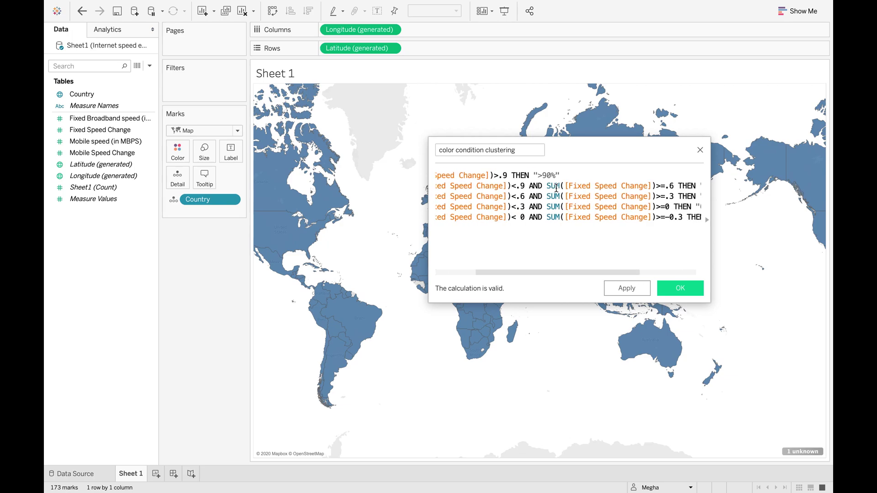
scroll(556, 187, right, 2)
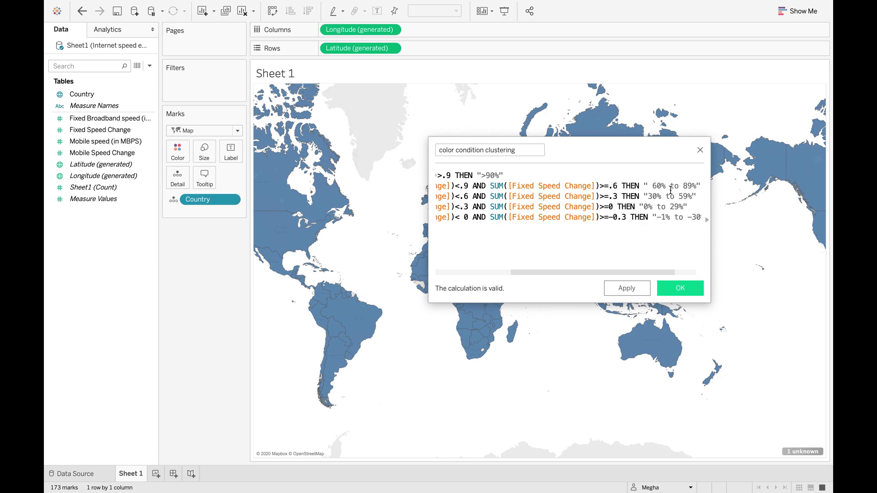
scroll(670, 190, left, 8)
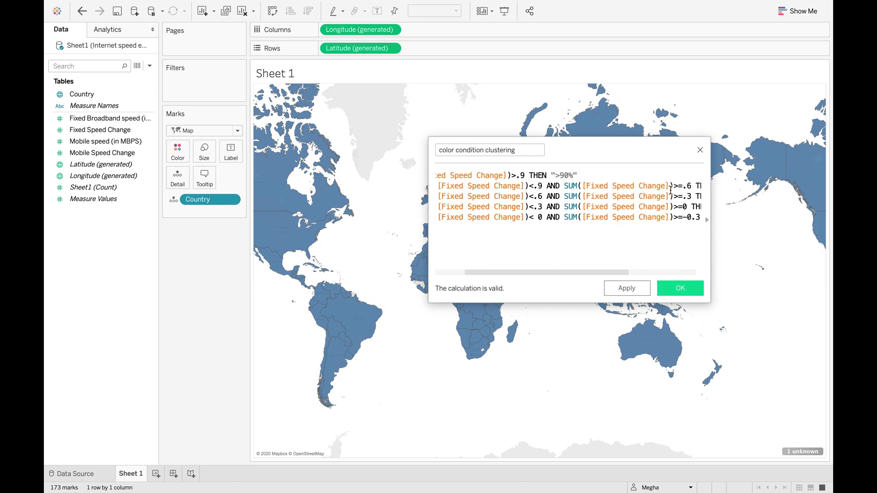
scroll(670, 190, left, 1)
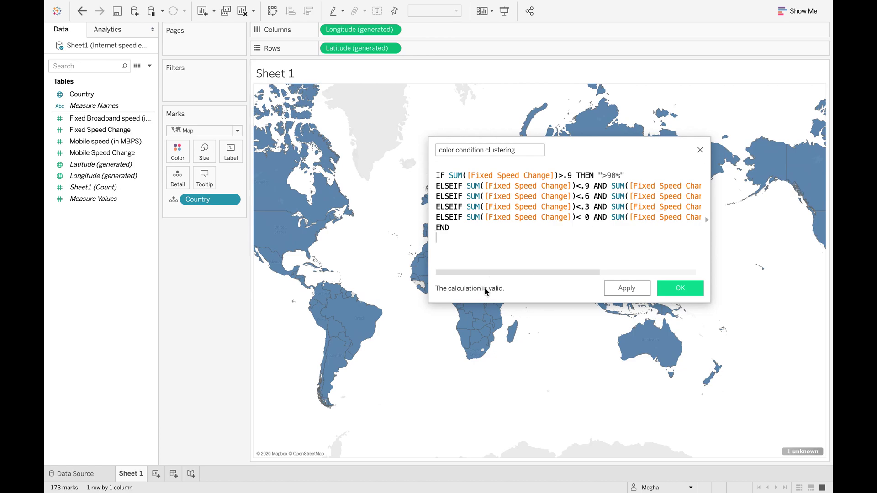
click(624, 288)
click(679, 289)
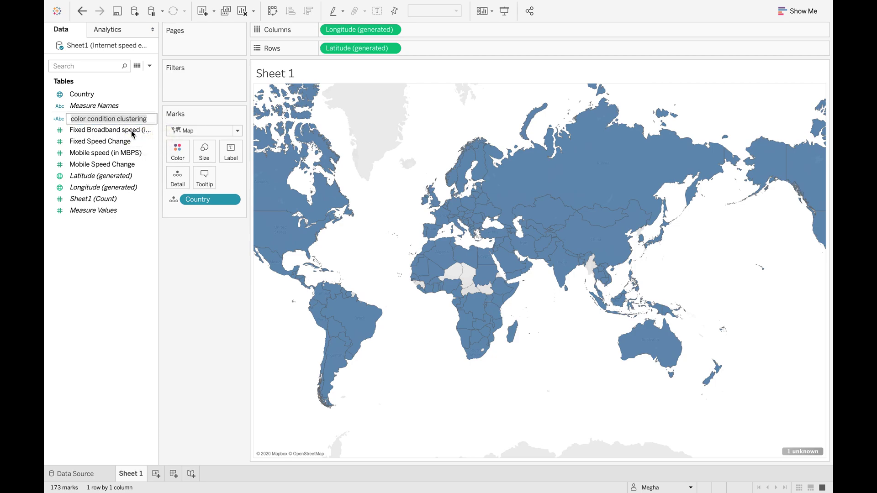
- Color the countries on the map by the color condition clustering field
ctrl+click(139, 153)
drag(146, 118, 181, 158)
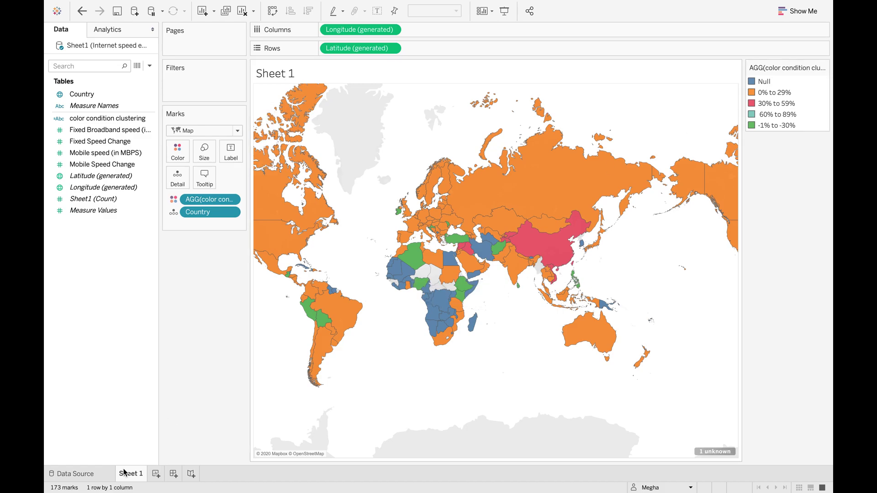
- Check the data source for null speed changes and hide the Null category from the map's color legend
click(83, 479)
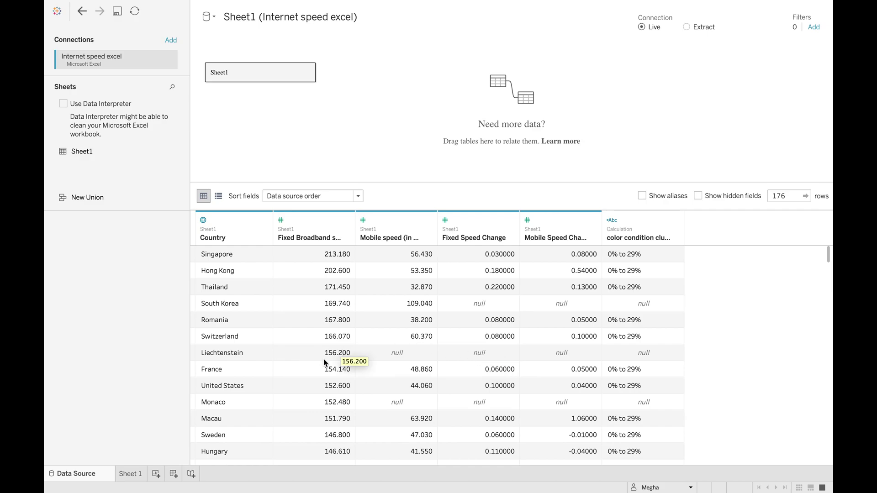
click(131, 474)
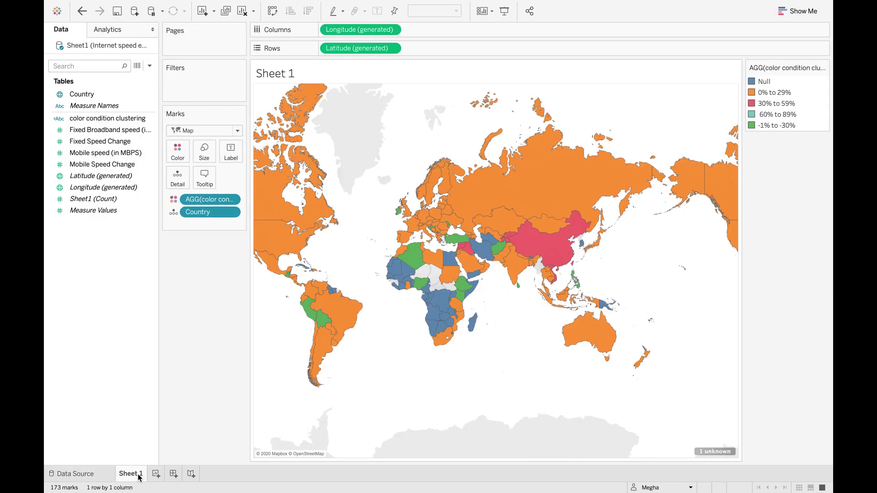
click(771, 81)
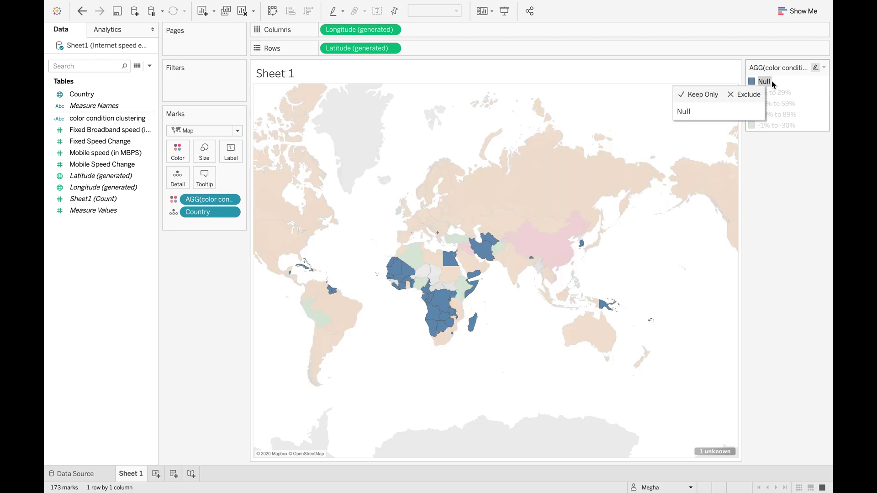
right_click(772, 80)
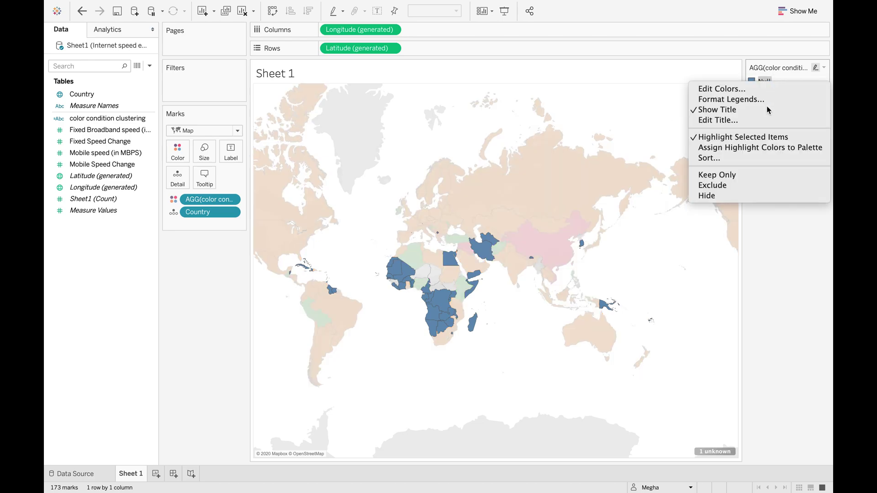
click(753, 196)
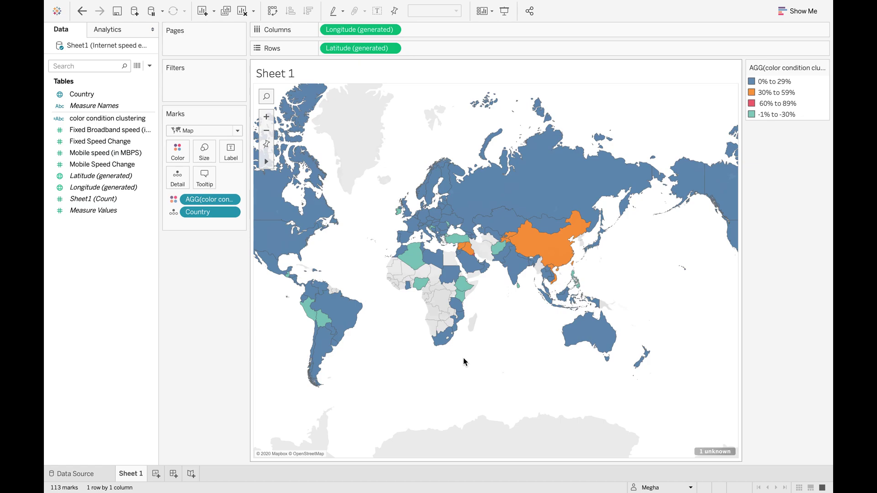
- Create an integer parameter named "Parameter selection" whose allowable values come from a list
right_click(133, 320)
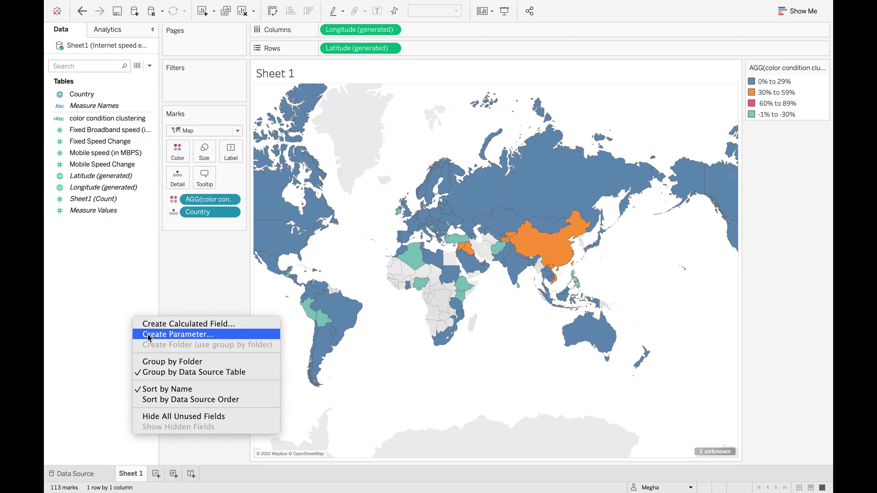
click(148, 337)
text(Pa)
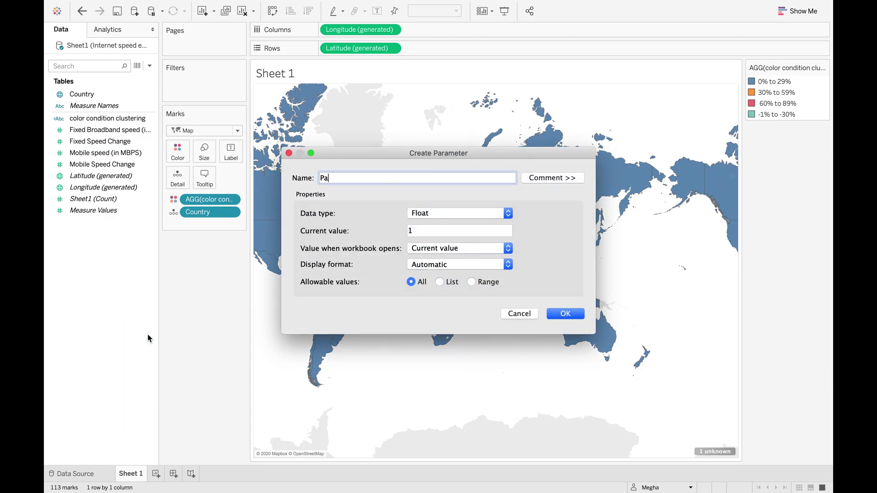
text(rameter selection)
click(508, 216)
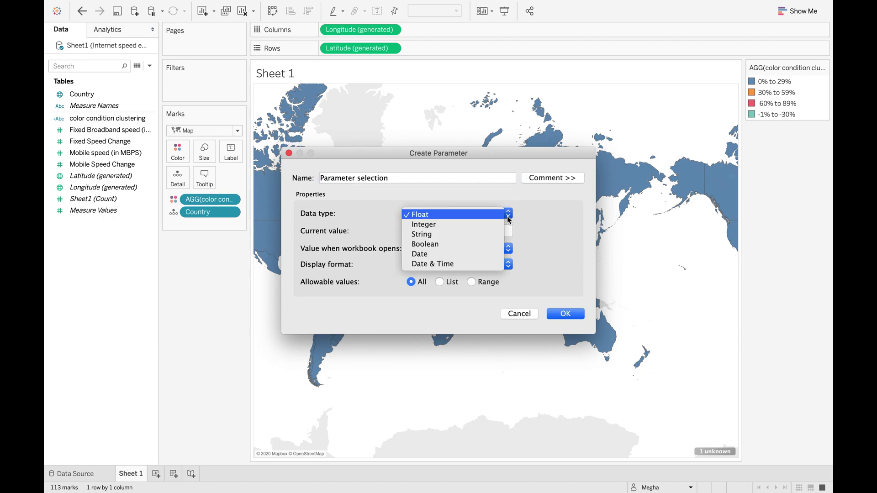
click(493, 225)
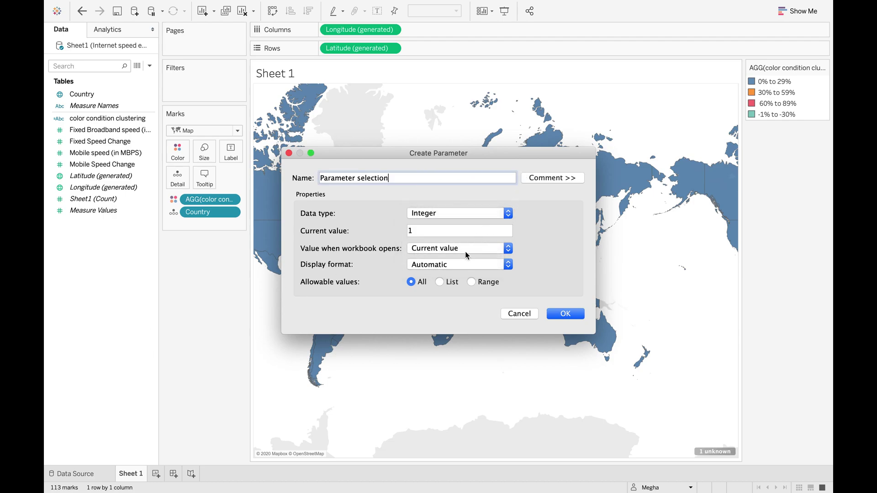
click(440, 282)
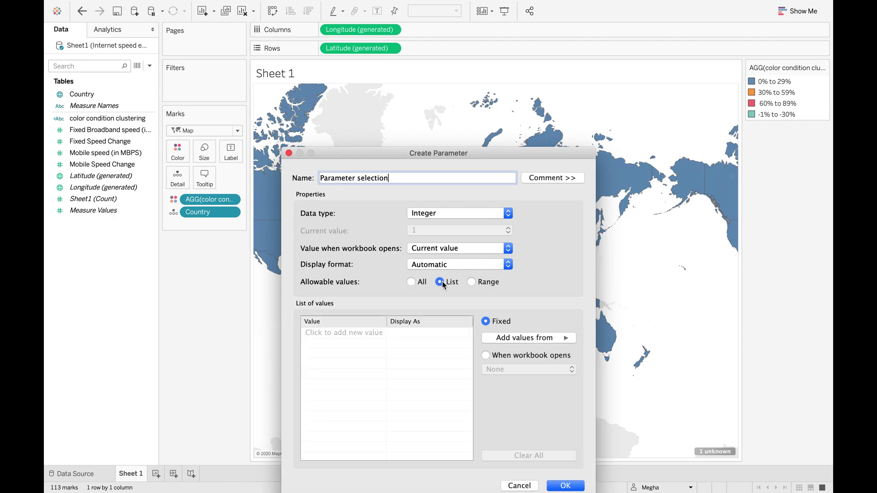
- Add the value 1 to the parameter's list, displayed as "Fixed Broadband speed"
click(363, 337)
text(1)
key(Tab)
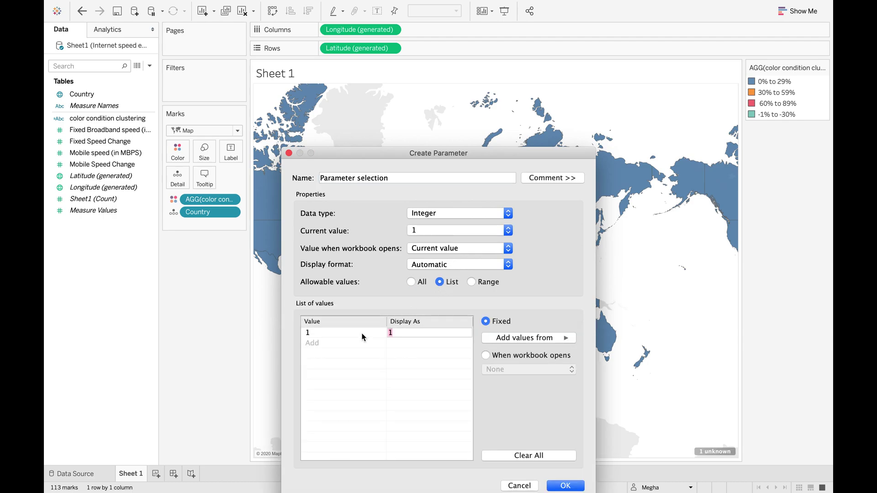
text(Fixed Bro)
key(BackSpace)
key(BackSpace)
text(roadband speed)
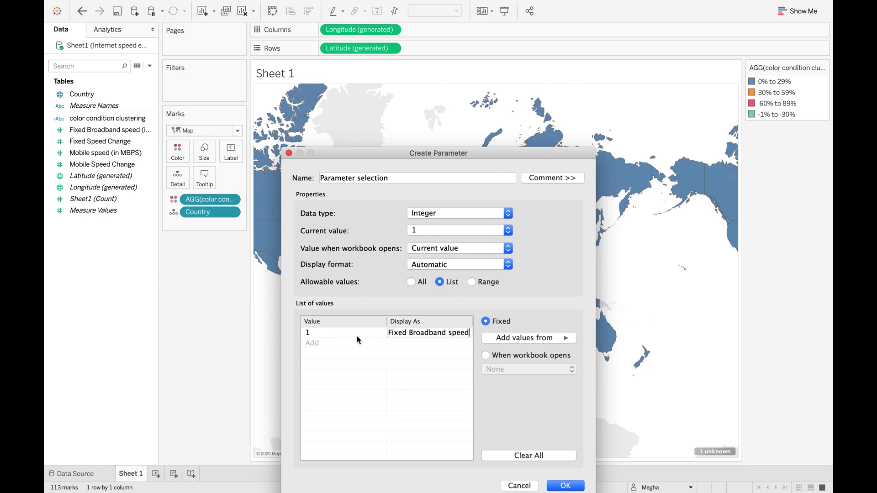
- Add the value 2 to the list, displayed as "Mobile speed", and save the parameter
click(354, 342)
text(2)
key(Tab)
text(Mobile speed)
click(407, 380)
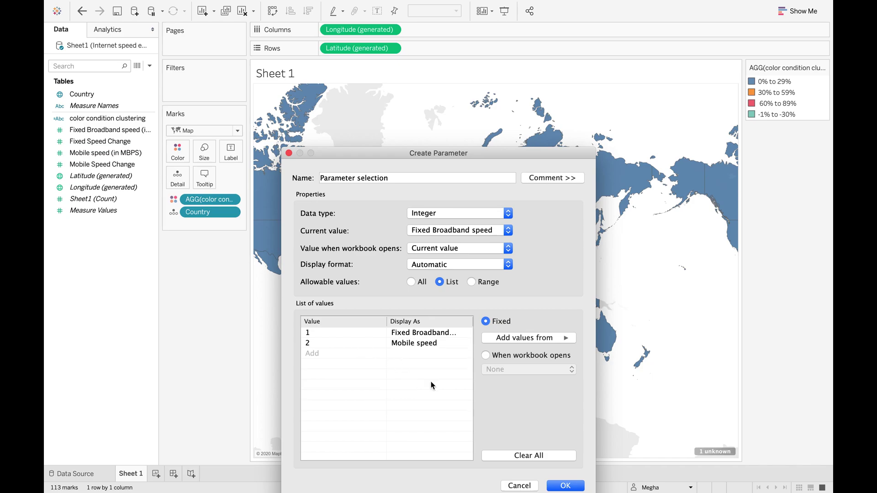
click(576, 488)
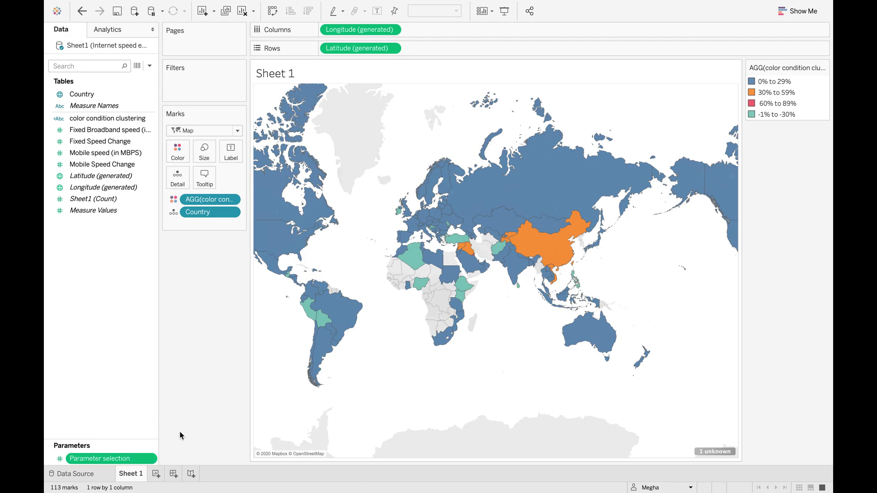
- Show the Parameter selection control on the sheet and test it by switching to Mobile speed and back to Fixed Broadband speed
right_click(150, 458)
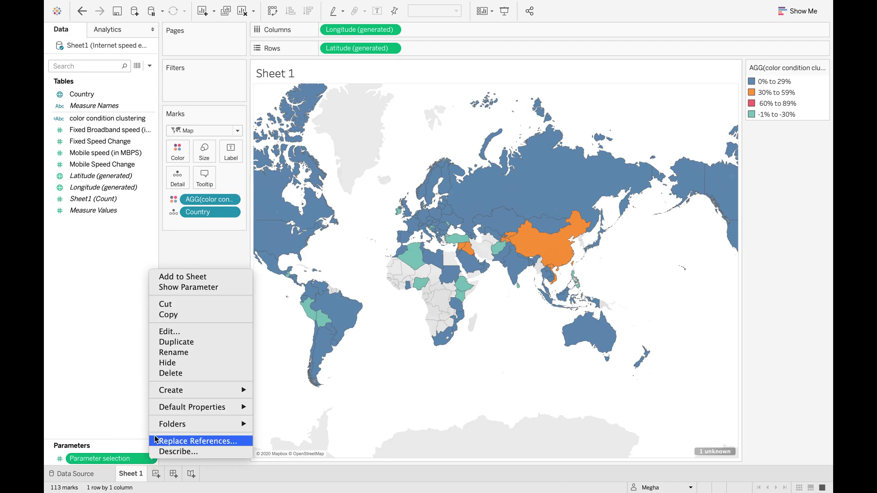
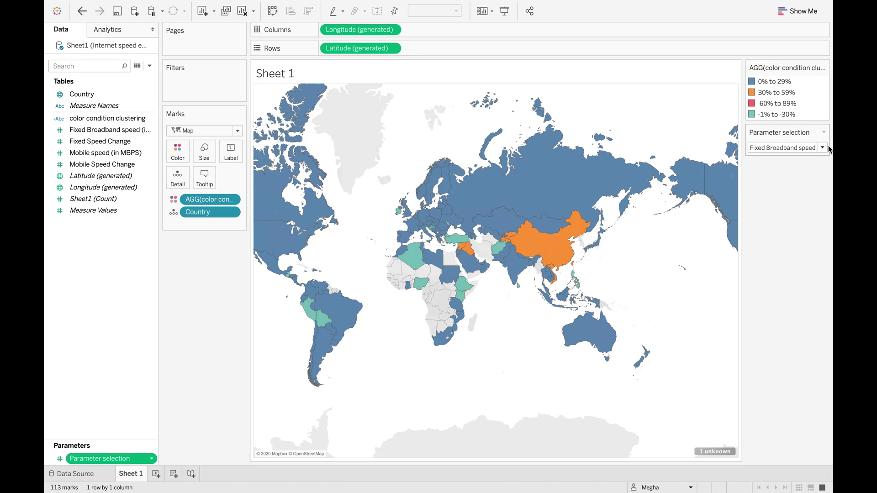
click(823, 148)
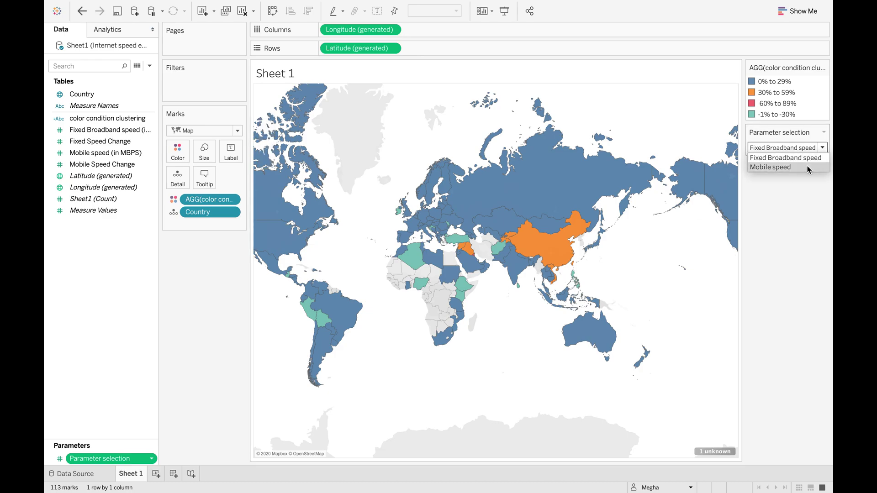
click(809, 167)
click(824, 149)
click(820, 158)
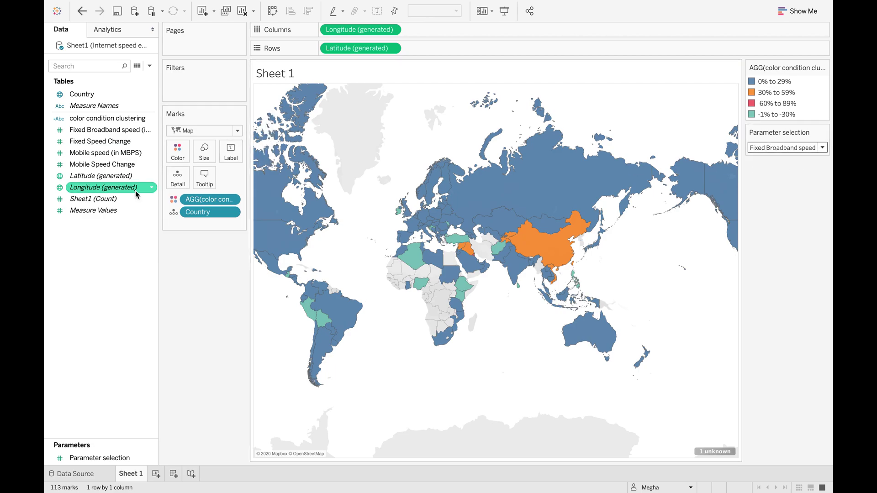
- Create a calculated field named "Percentage change case" and start its formula with Case [Parameter selection]
right_click(97, 292)
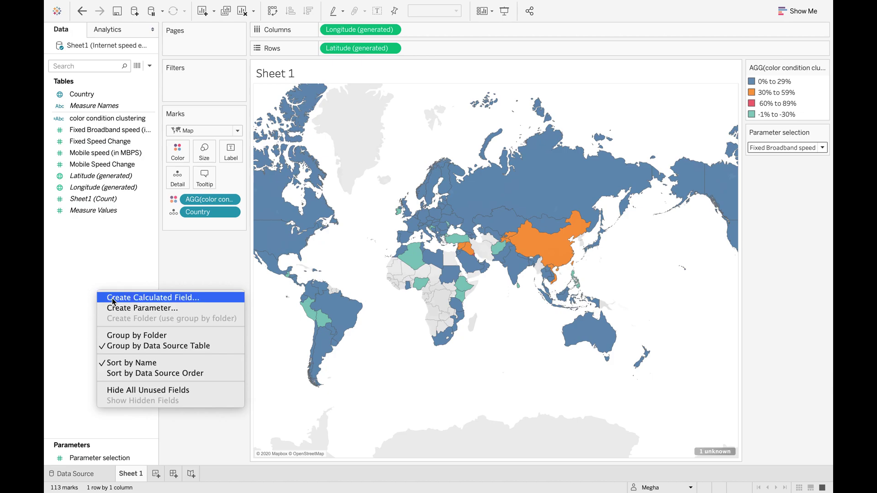
click(116, 300)
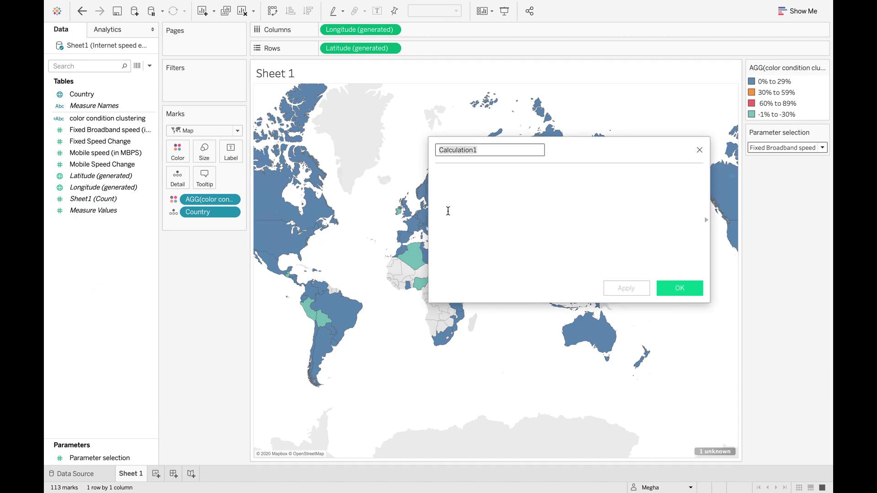
text(Perc)
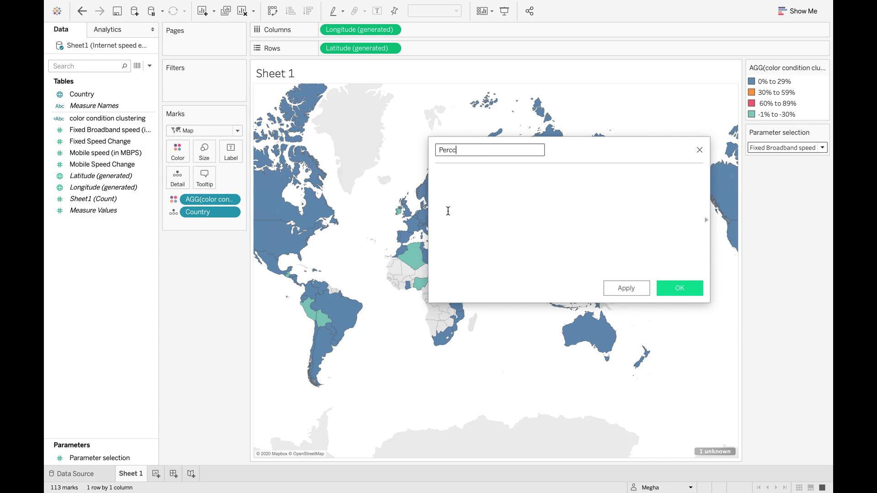
text(entage chaage casen)
click(463, 196)
text(Case    )
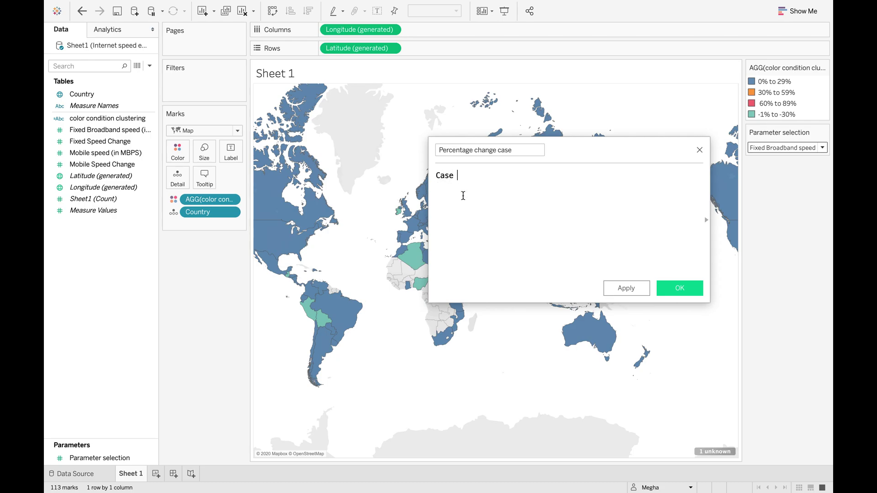
text(pa)
key(Return)
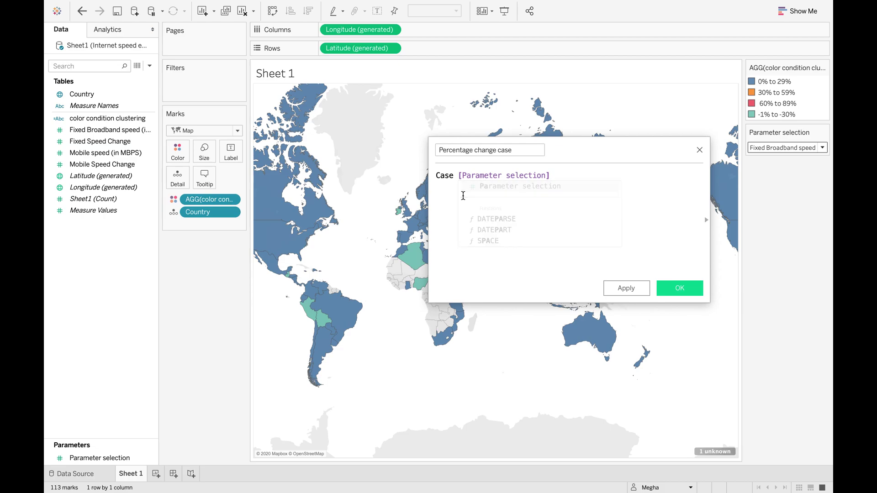
key(Return)
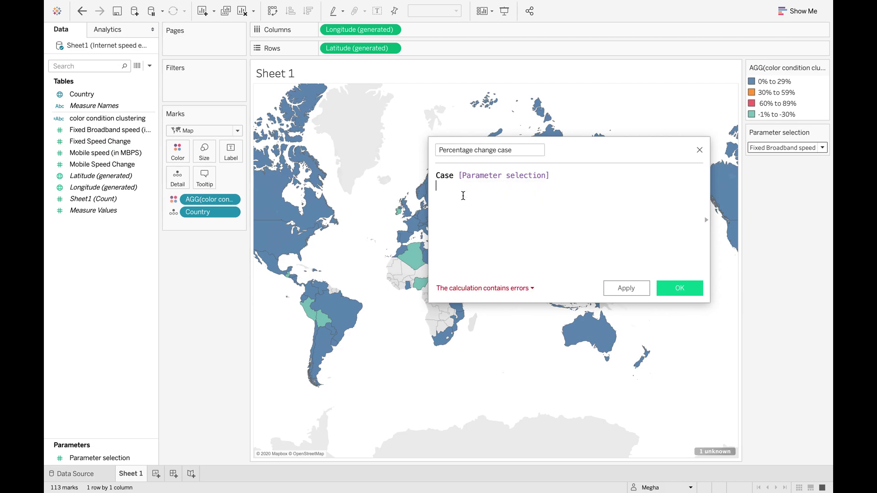
- Begin the first branch of the CASE formula on a new line with WHEN 1 THEN SUM()
text(whe)
key(Return)
text(1 the)
key(Return)
text(su)
key(Return)
text(fix)
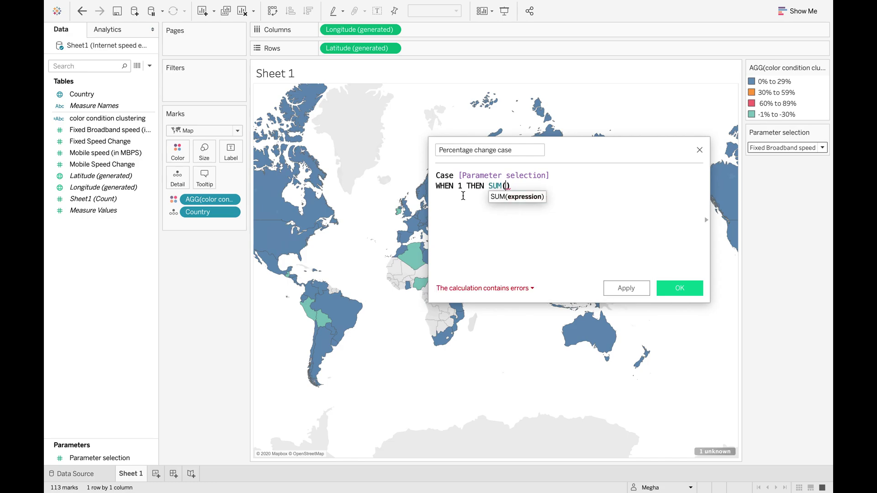
key(Return)
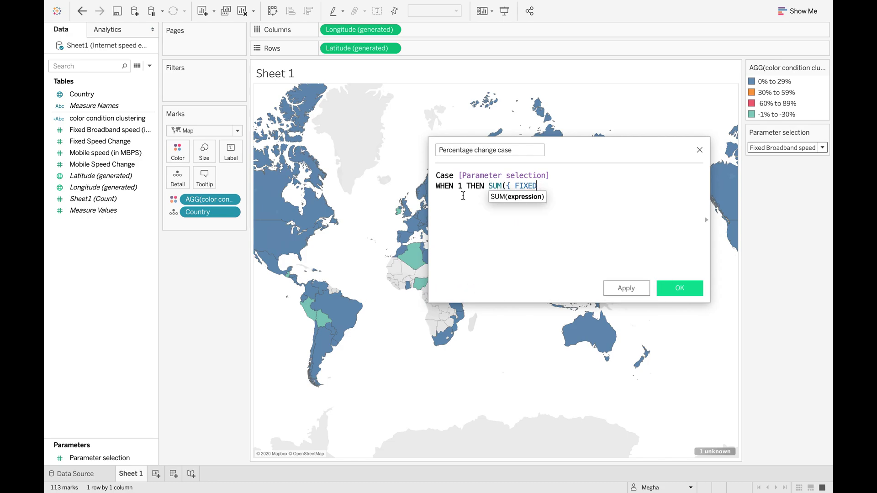
key(BackSpace)
key(BackSpace)
key(BackSpace)
key(BackSpace)
key(BackSpace)
key(BackSpace)
key(BackSpace)
- Insert the [Fixed Speed Change] field as the argument of SUM in the WHEN 1 branch
text(fi)
key(Down)
key(Down)
key(Down)
key(Down)
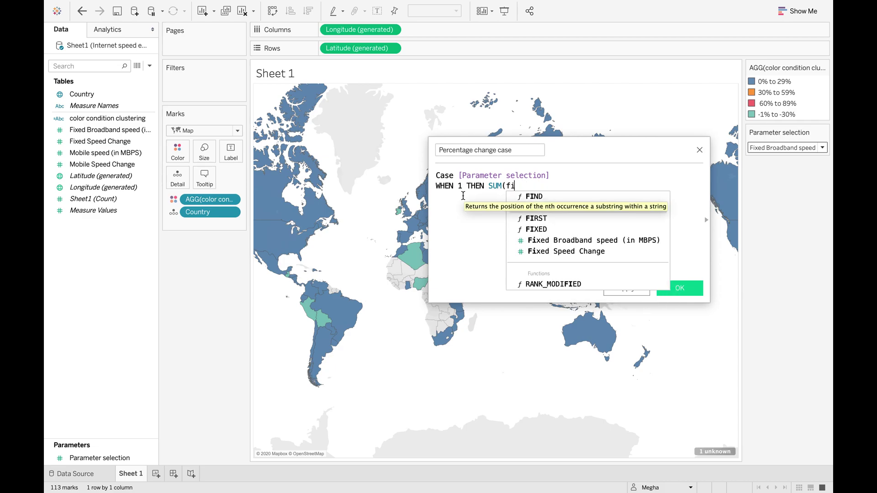
key(Down)
key(Return)
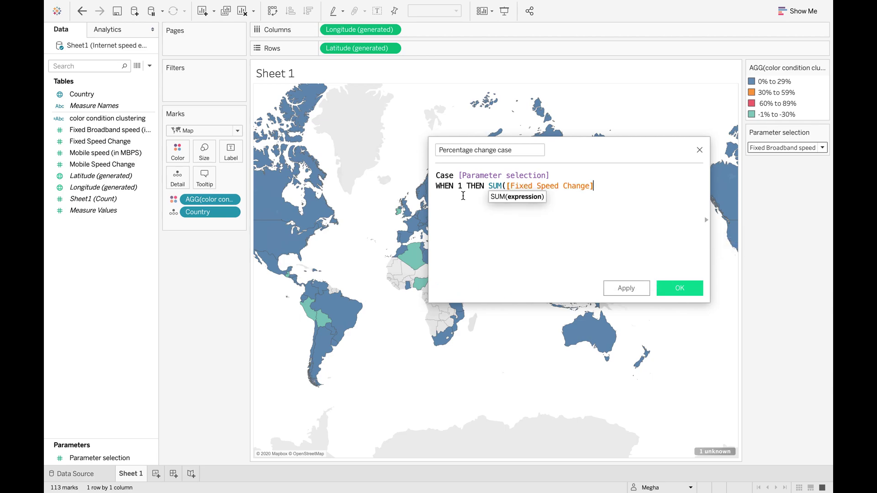
- Add a second branch to the CASE formula reading WHEN 2 THEN SUM([Mobile Speed Change])
key(Return)
text(WHEN 2)
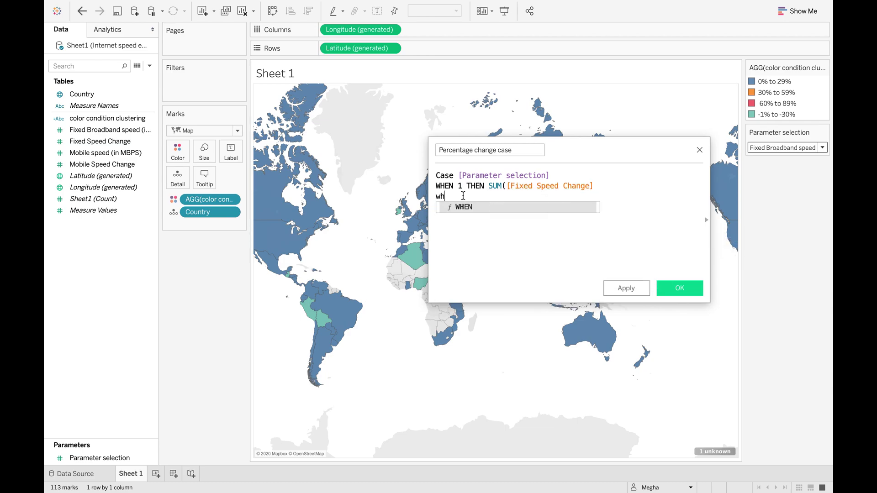
text( THEN)
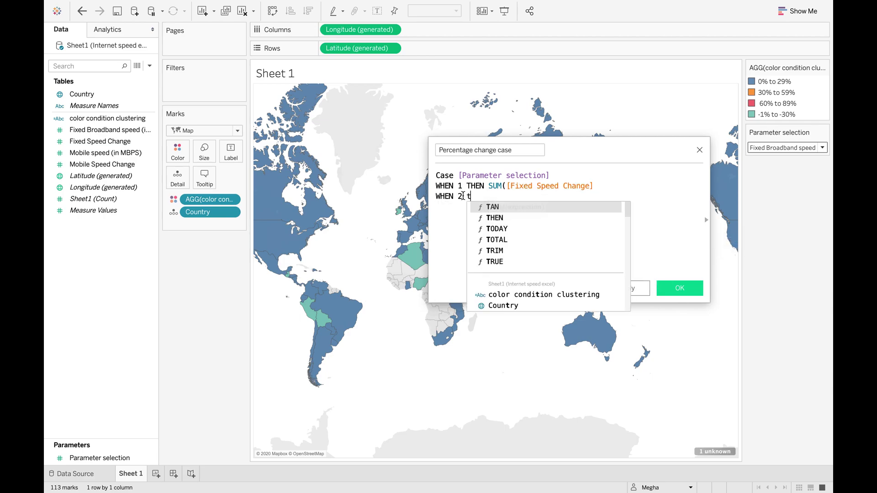
text( SU)
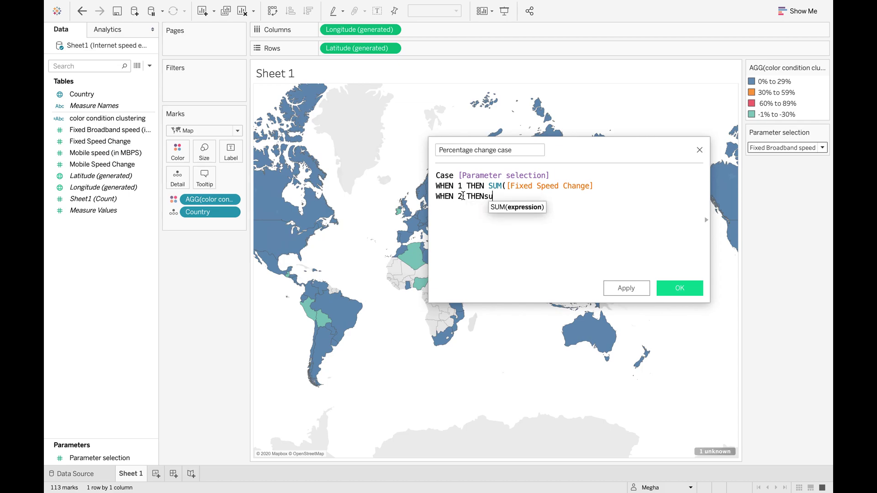
key(BackSpace)
key(BackSpace)
key(BackSpace)
text(SUM()
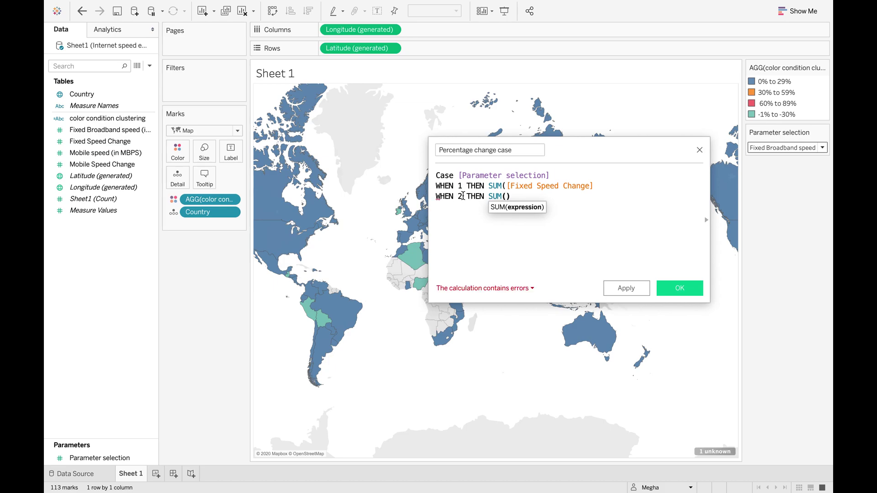
text(mo)
key(Down)
key(Return)
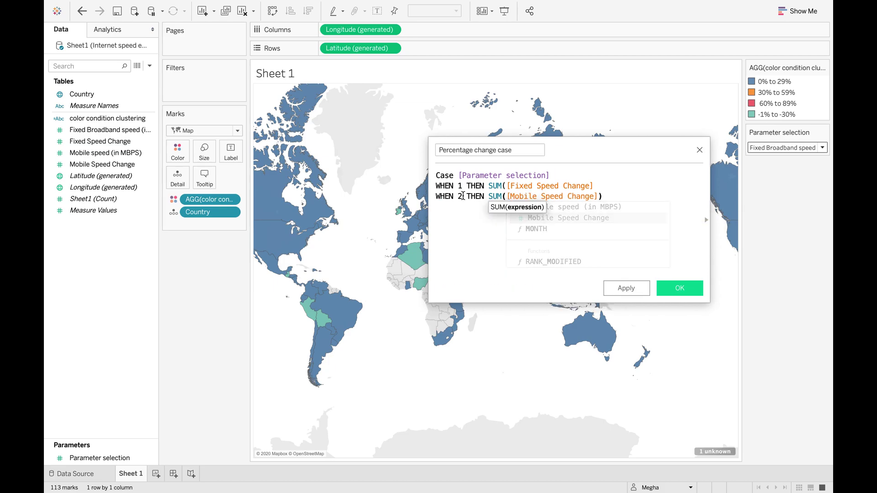
- Finish the CASE formula with END, add the missing closing parenthesis after [Fixed Speed Change], and save the calculated field
key(End)
key(Return)
text(END)
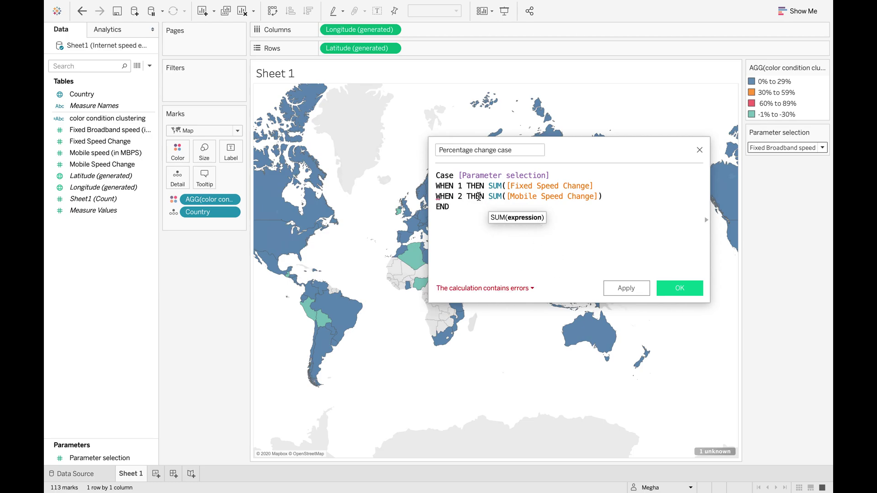
click(598, 185)
text())
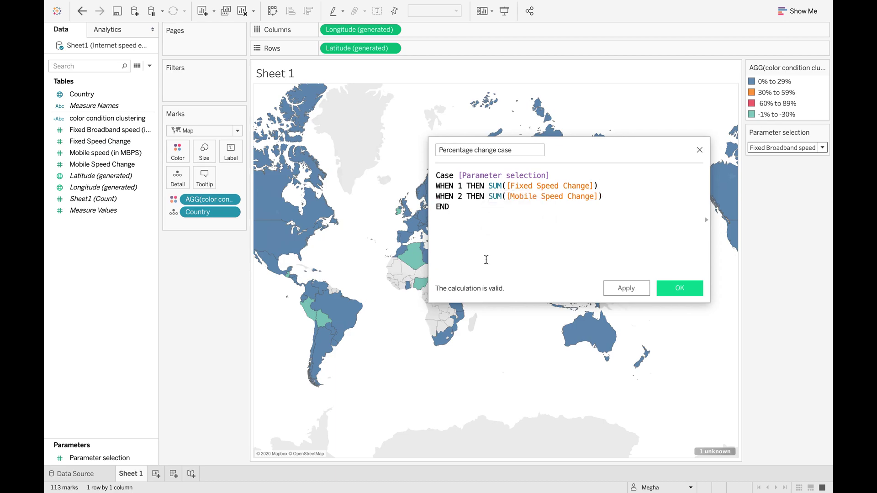
click(624, 291)
click(678, 288)
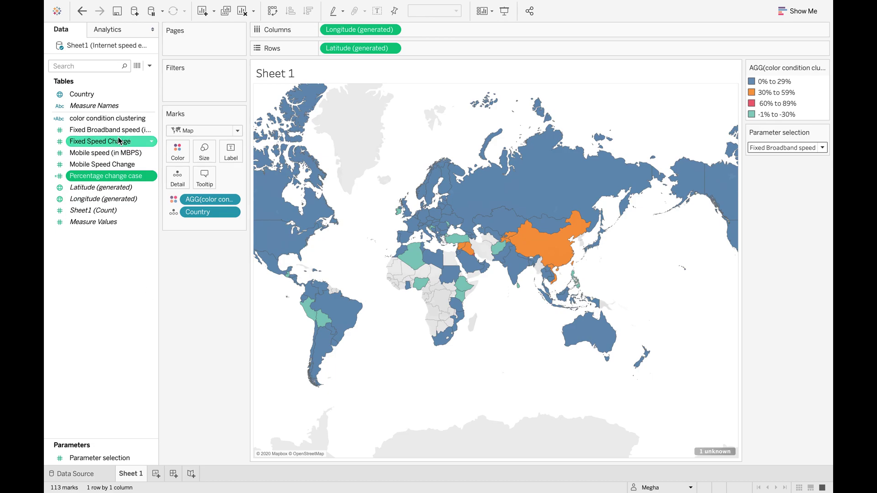
- Open the color condition clustering calculation for editing and paste a copy of its whole IF/ELSEIF formula below the original
click(151, 120)
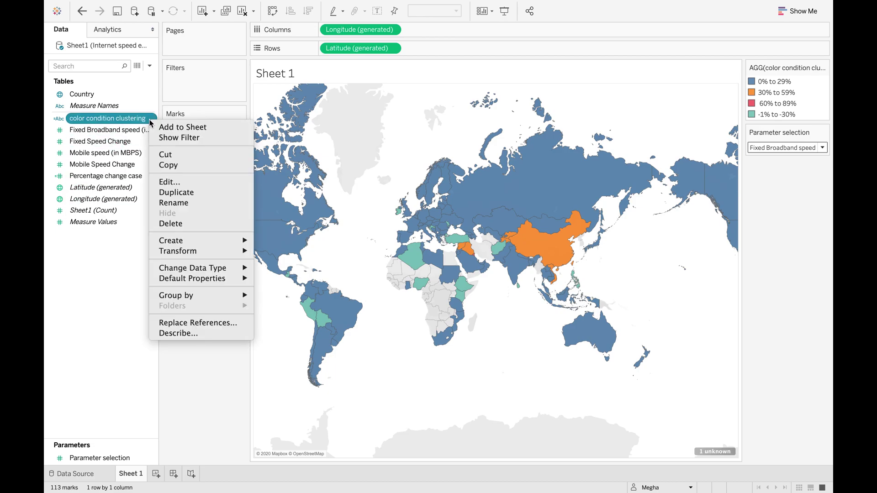
click(177, 185)
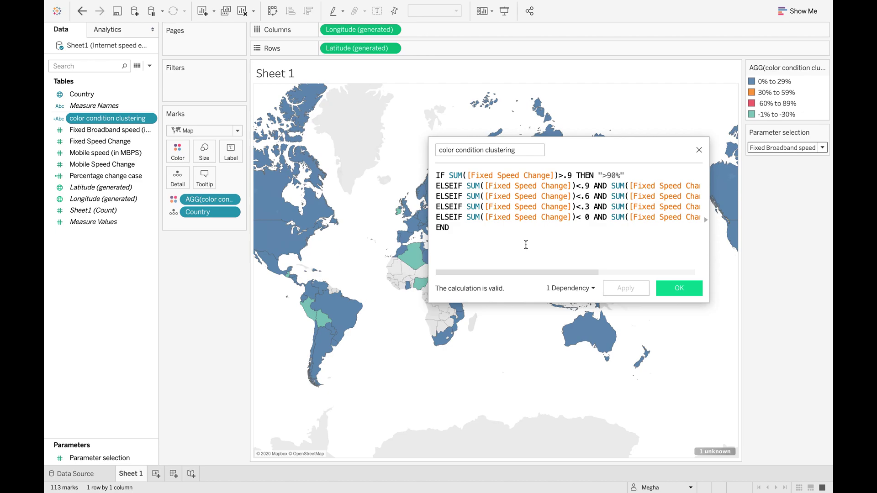
drag(466, 230, 437, 179)
key(ctrl+c)
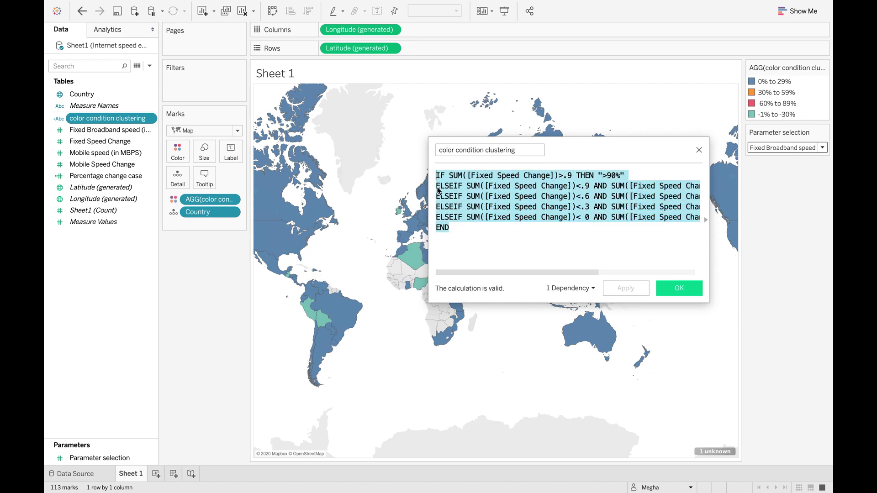
click(453, 249)
key(ctrl+v)
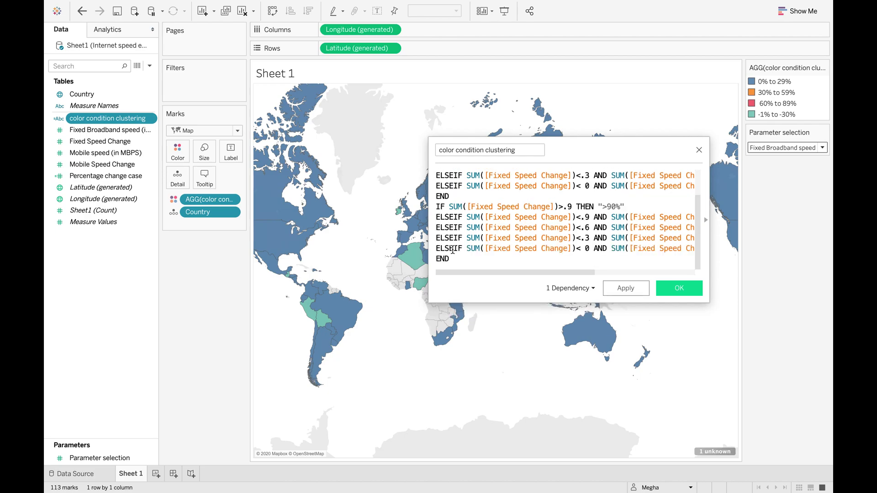
- Insert a blank line between the original IF/ELSEIF formula and its pasted copy
click(437, 208)
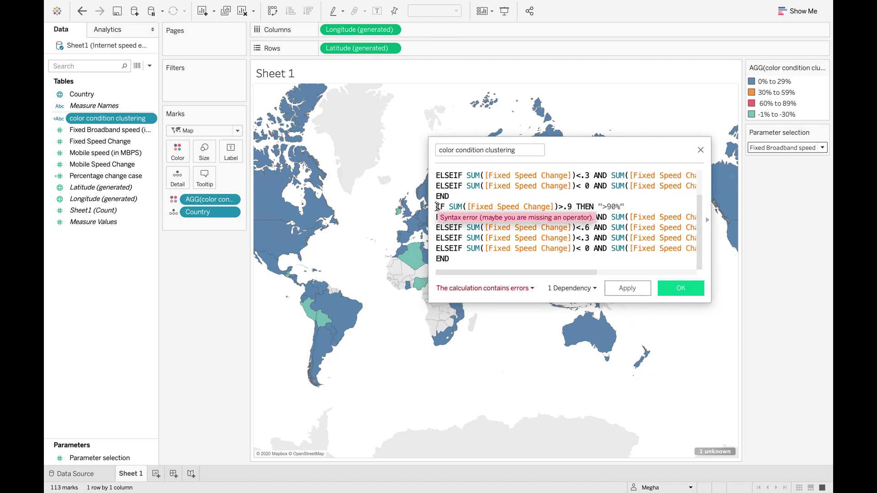
key(Return)
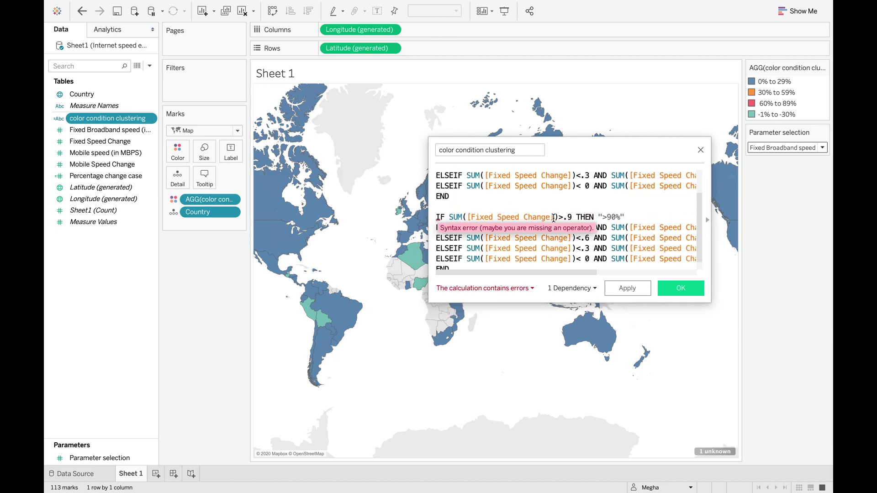
- Replace [Fixed Speed Change] with [Mobile Speed Change] in the first IF condition of the copied formula
drag(554, 218, 469, 217)
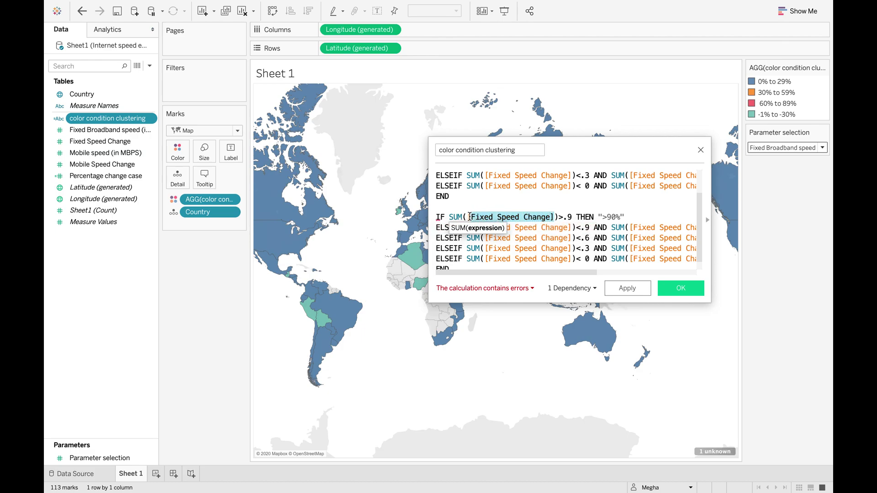
click(469, 217)
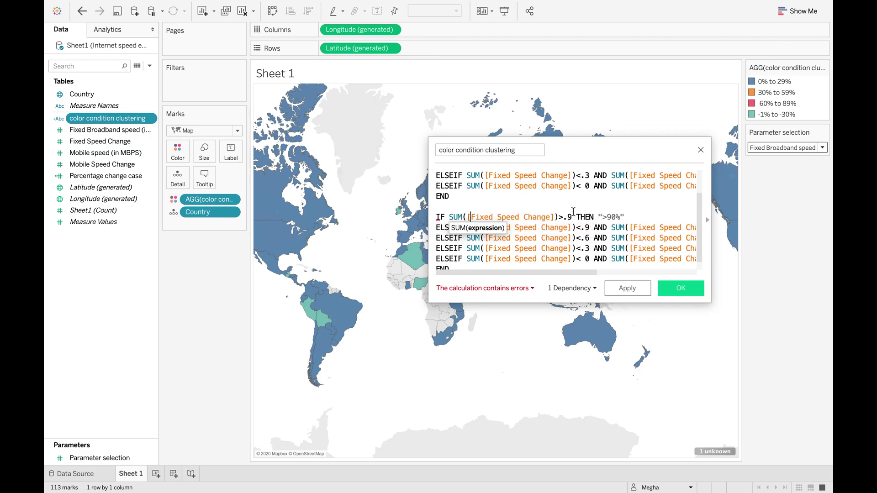
drag(555, 217, 467, 213)
text(mo)
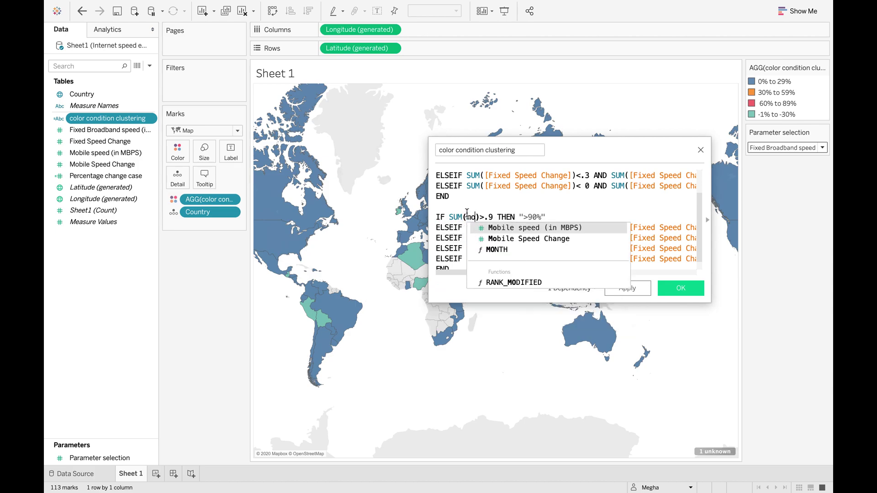
key(Down)
key(Return)
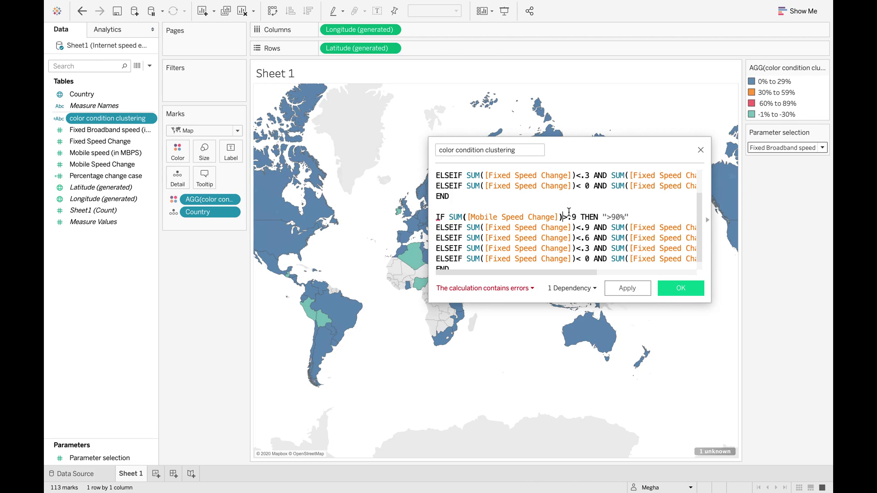
click(553, 226)
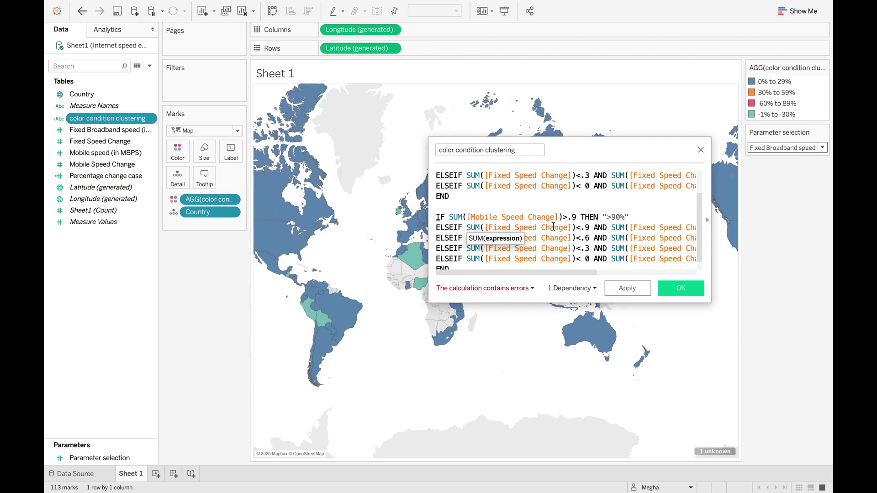
- Switch to the Word document and copy the complete IF/ELSEIF formula block that uses [Mobile Speed Change], through its END
key(super+Tab)
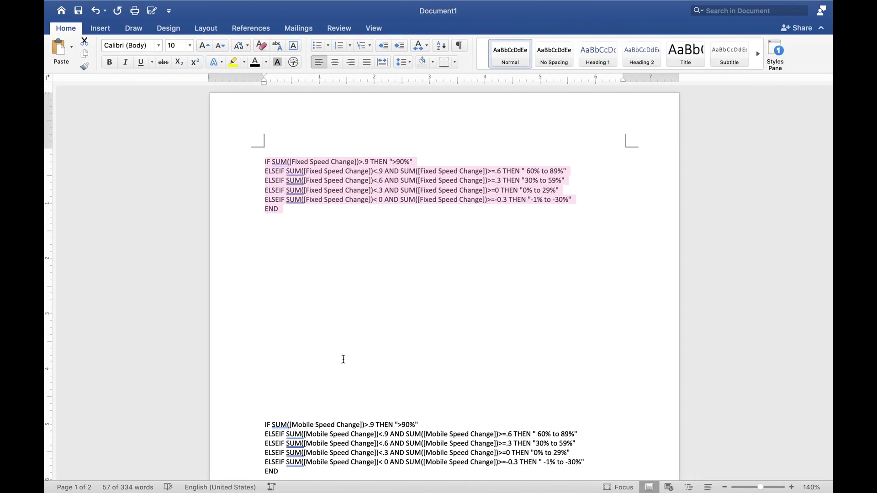
click(417, 353)
scroll(417, 352, down, 5)
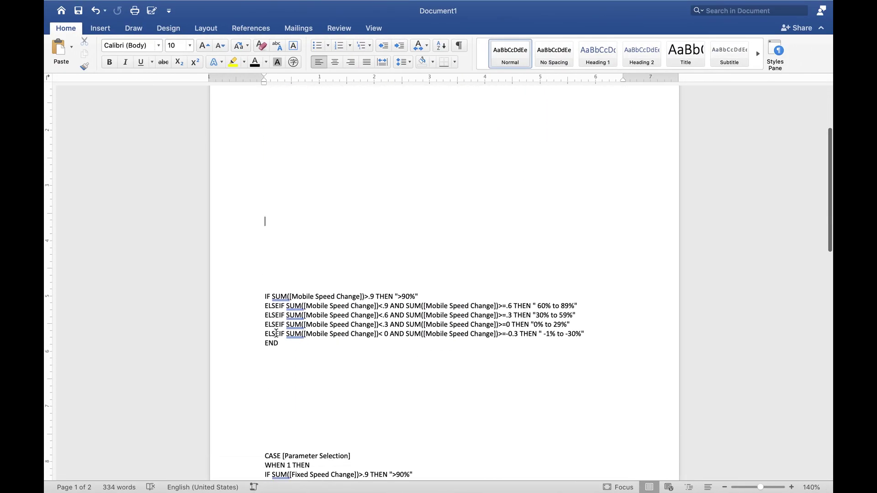
drag(290, 345, 263, 301)
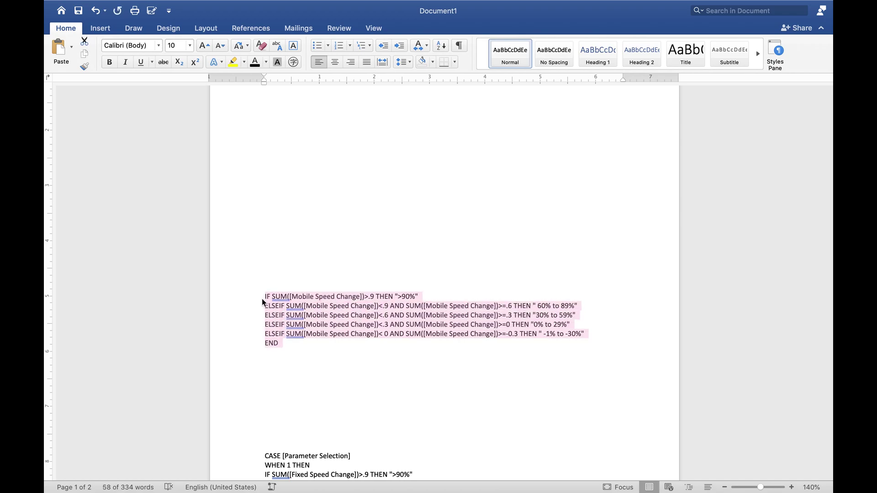
- Switch back to Tableau and replace the whole second IF/ELSEIF block with the copied [Mobile Speed Change] formula
key(super+Tab)
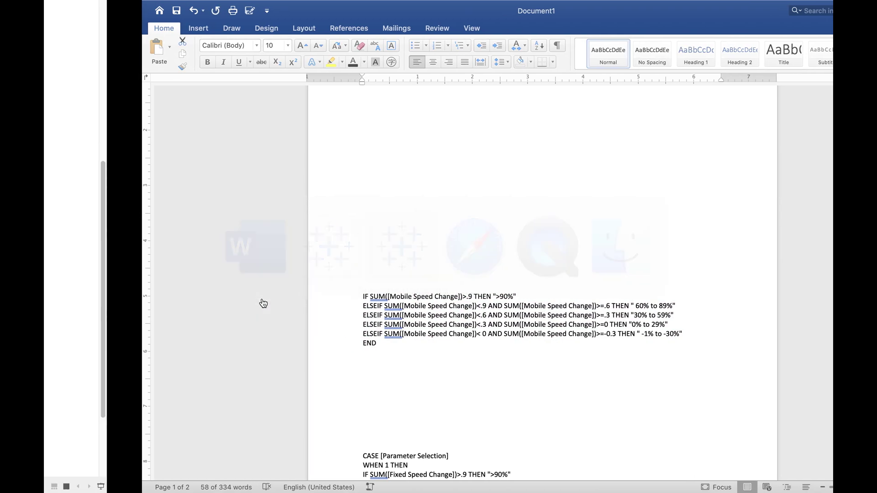
key(super+Tab)
key(super+Tab)
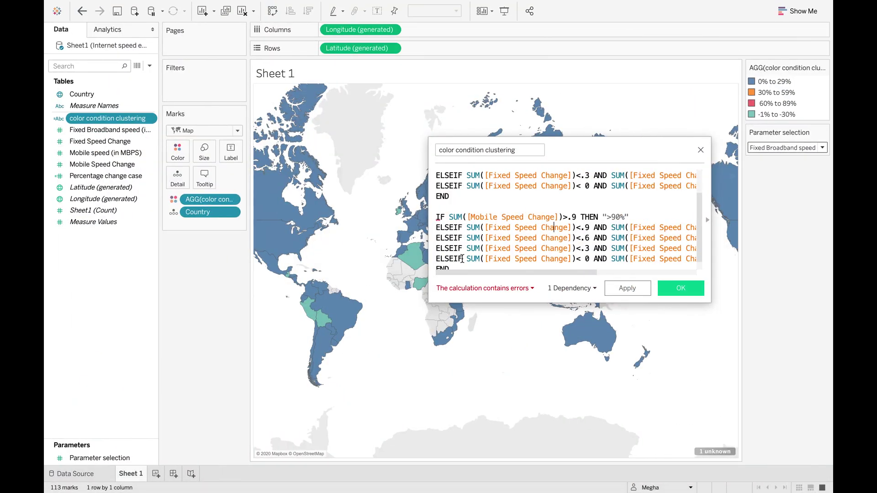
drag(456, 264, 437, 217)
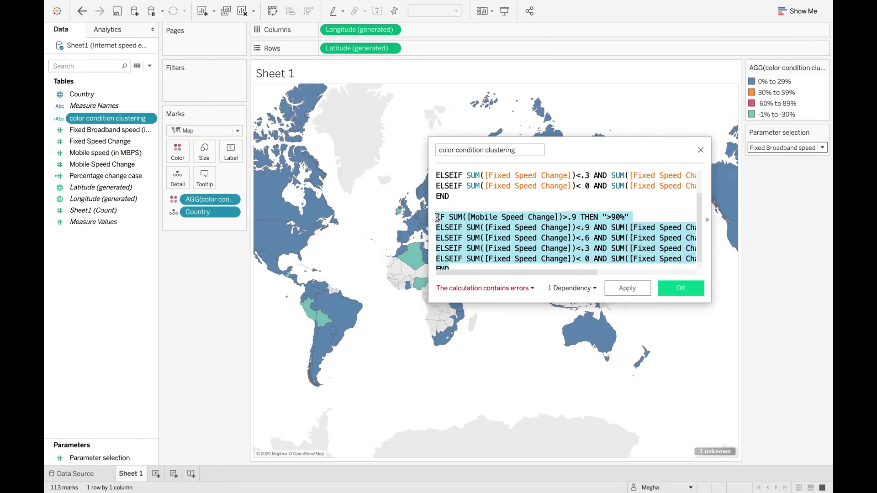
key(super+v)
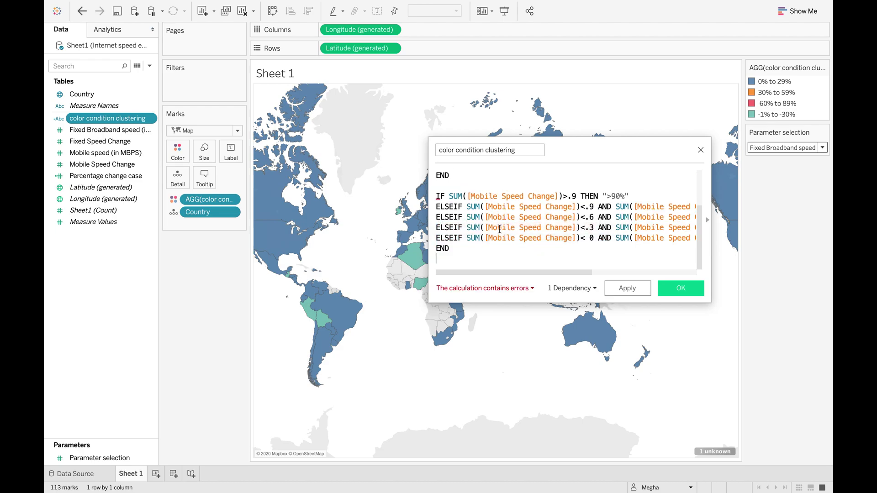
- Add a new first line reading CASE [Parameter selection] above the [Fixed Speed Change] formula block
scroll(500, 229, up, 2)
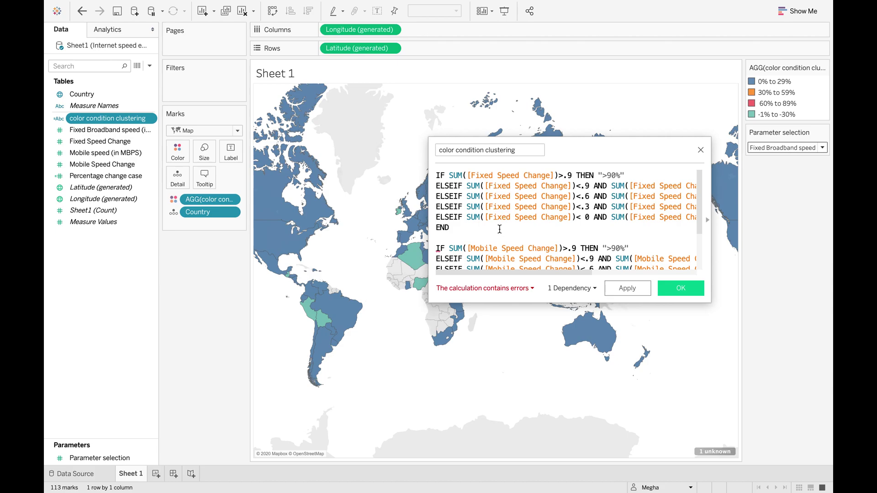
click(436, 176)
key(Return)
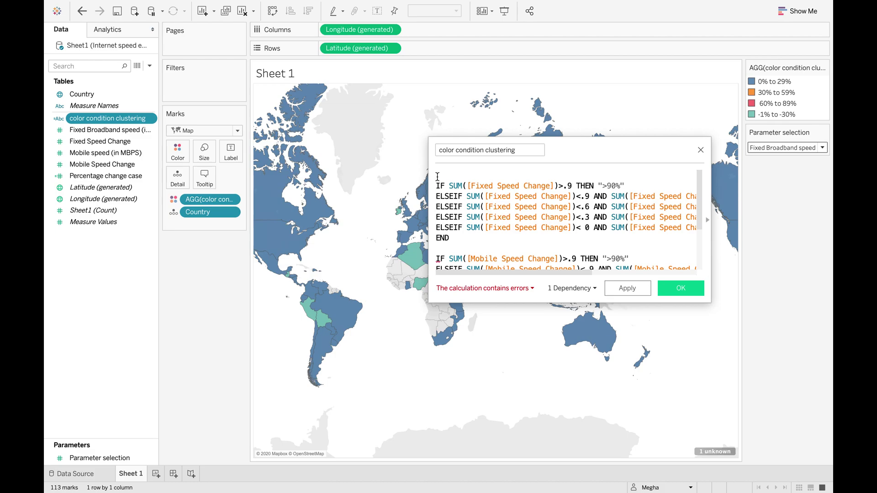
text(case)
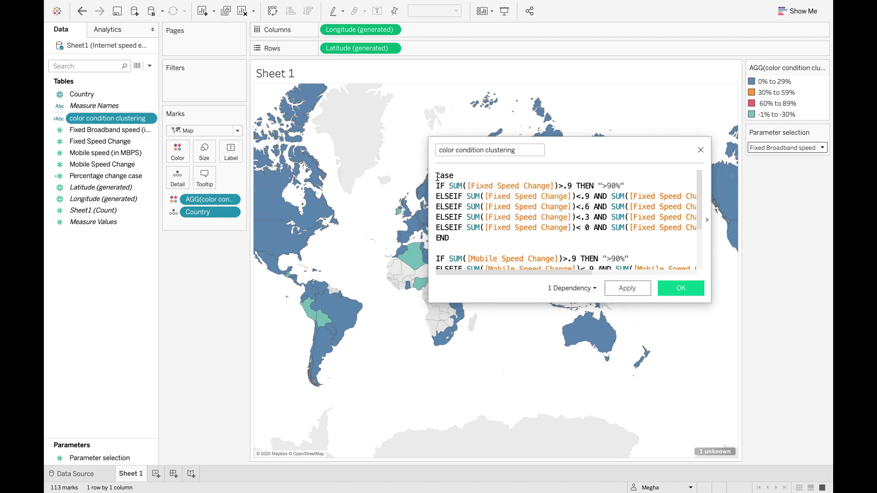
key(BackSpace)
key(BackSpace)
key(BackSpace)
key(BackSpace)
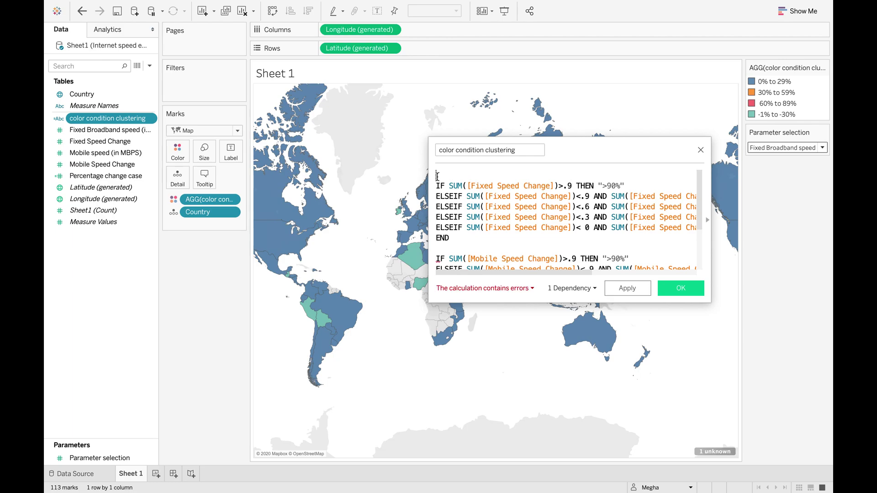
text(c)
key(Return)
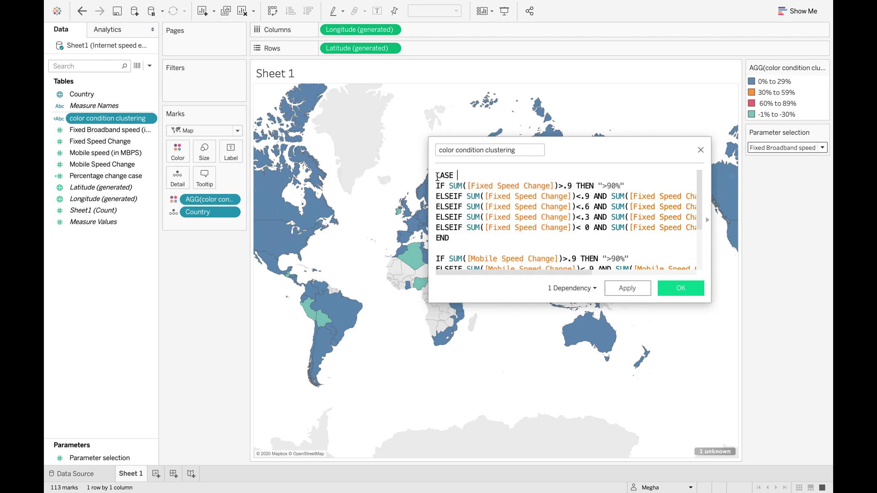
text(pa)
key(Return)
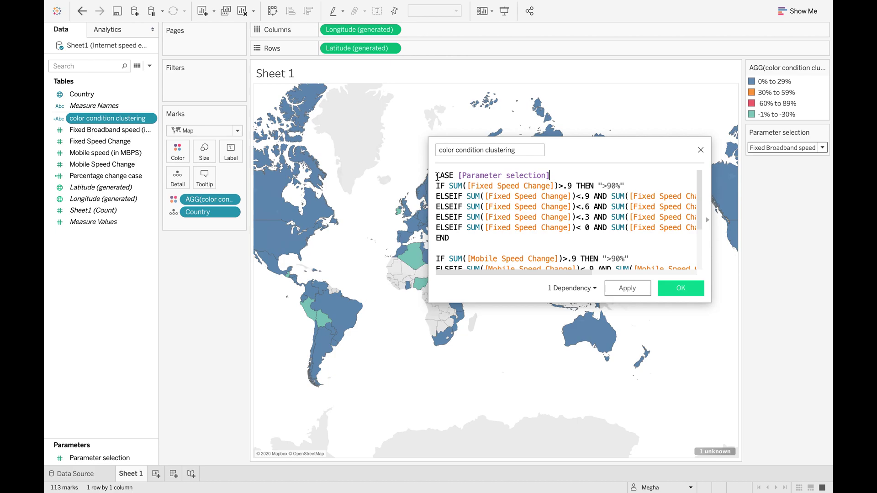
- Add the line WHEN 1 THEN between the CASE line and the [Fixed Speed Change] block
key(Return)
text(whe)
key(Return)
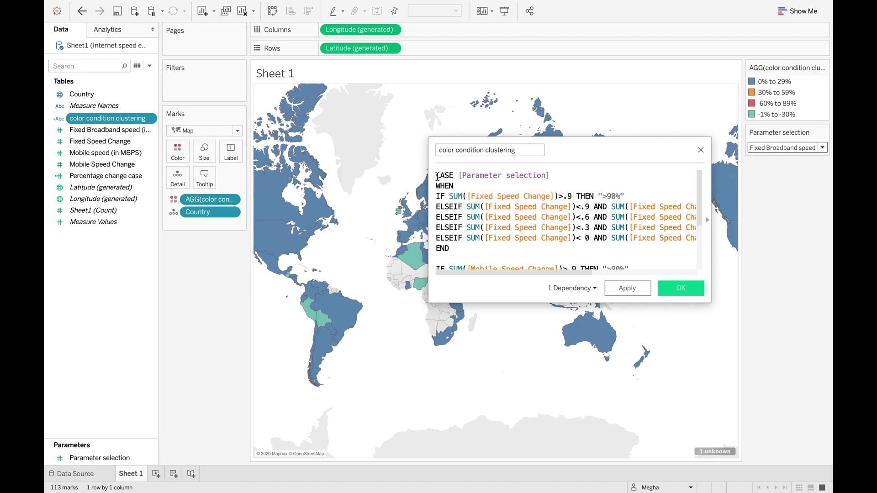
text(1 the)
key(Return)
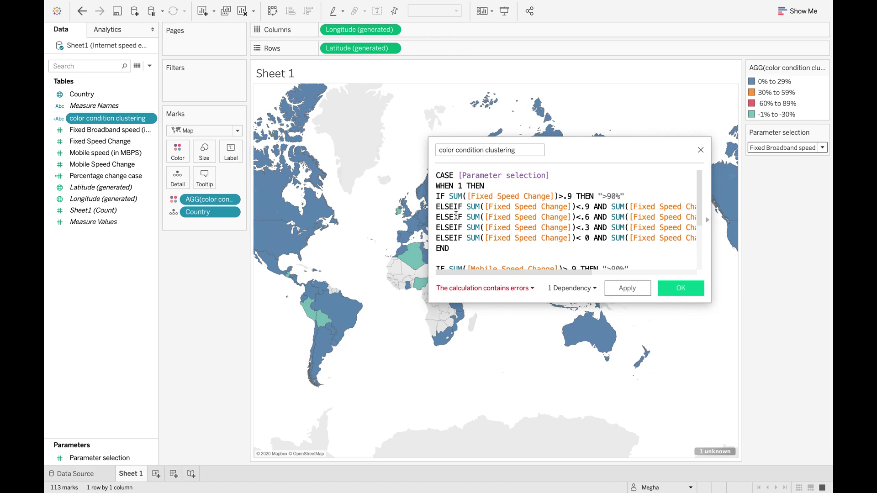
- Enter WHEN 2 THEN on the blank line before the [Mobile Speed Change] block
click(444, 259)
text(wh)
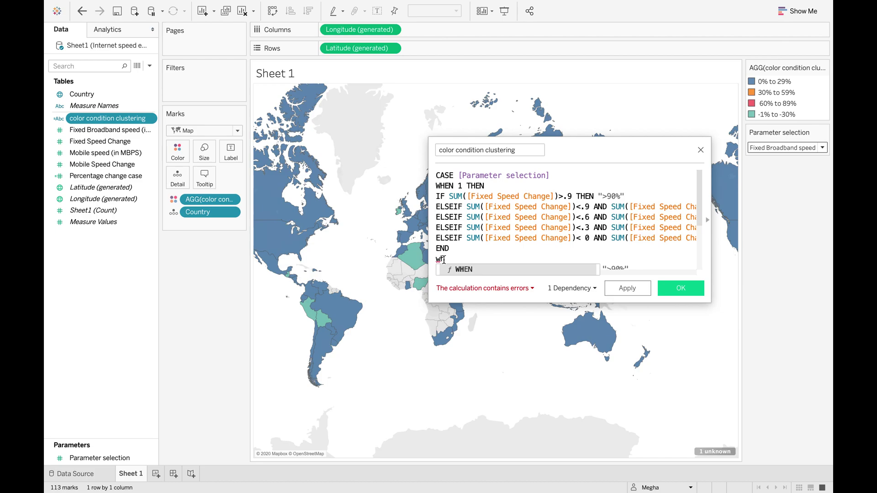
text(en)
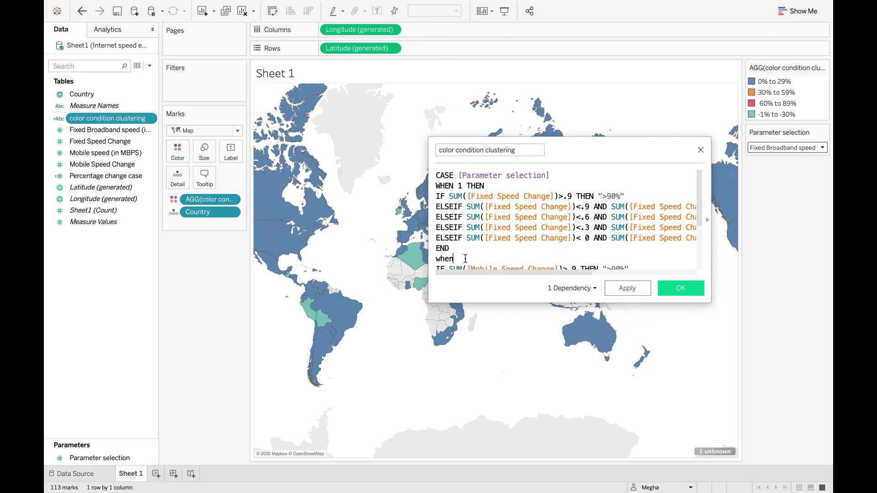
key(BackSpace)
key(BackSpace)
key(BackSpace)
key(BackSpace)
text(WHEN 2 th)
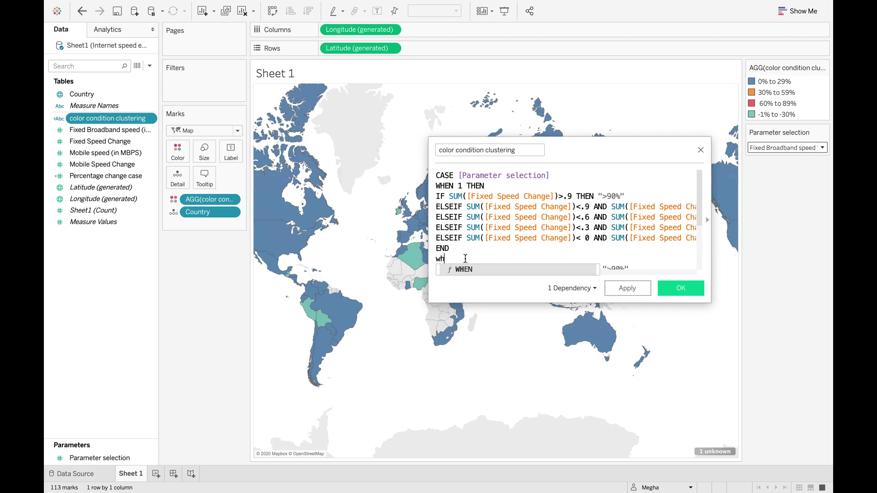
key(Return)
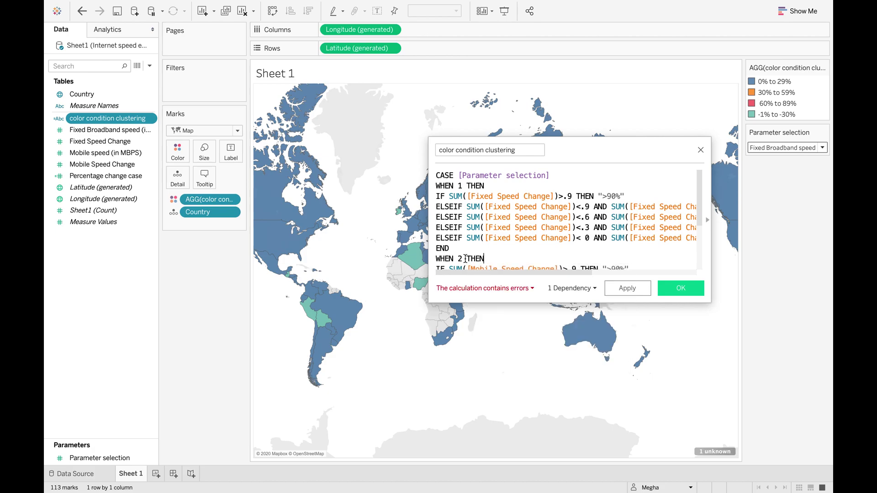
- Close the CASE statement with a final END below the [Mobile Speed Change] block and save the calculation
scroll(466, 259, down, 3)
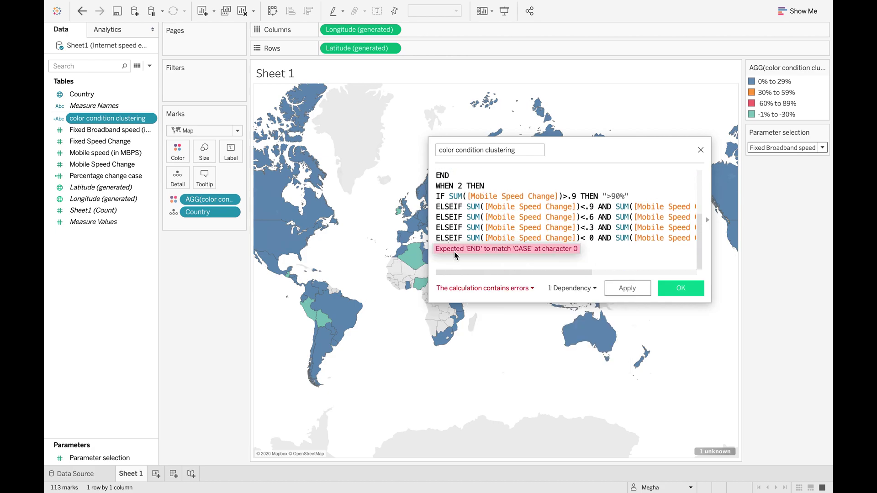
click(454, 255)
text(en)
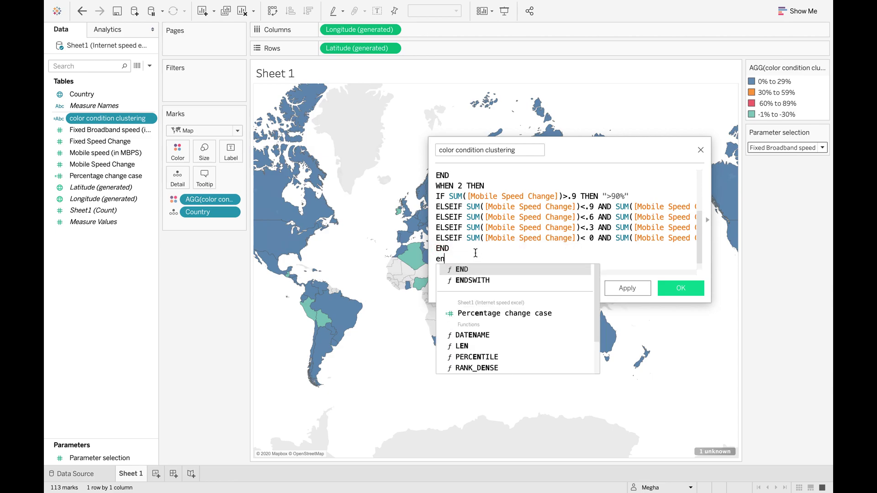
key(Return)
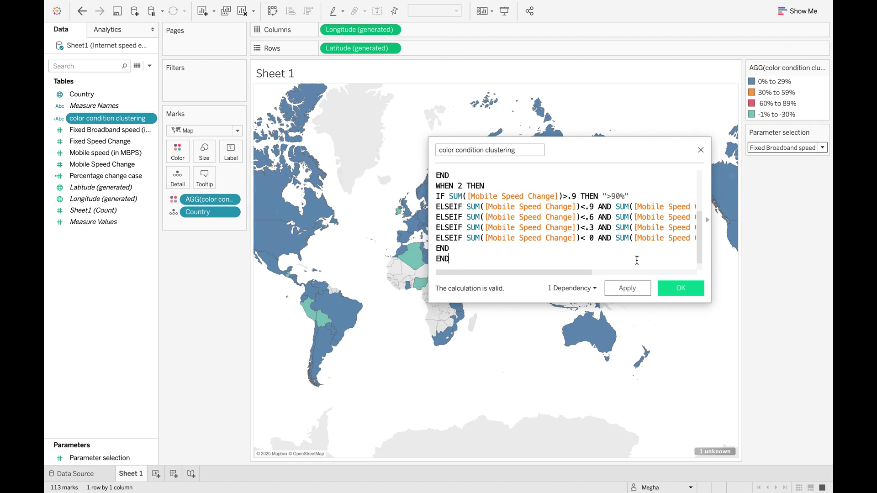
click(687, 293)
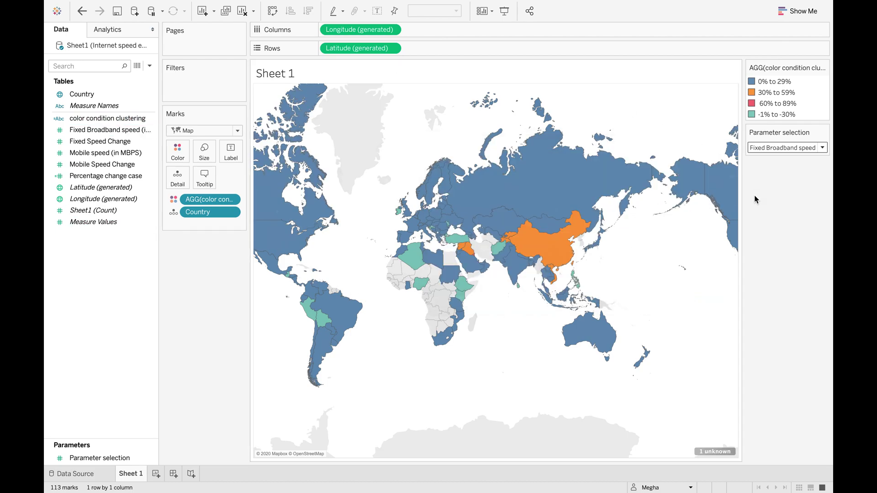
- Set the Parameter selection control to Mobile speed
click(822, 148)
click(805, 169)
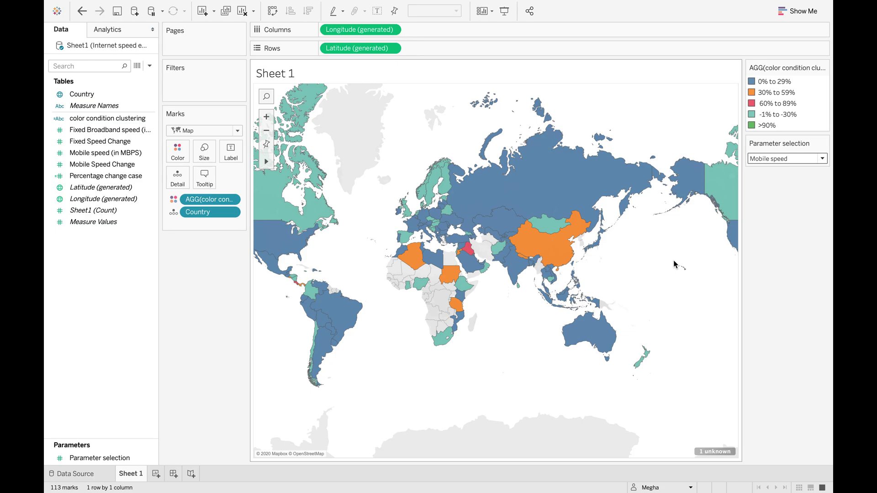
- Assign the dark teal color from the Tableau 20 palette to the >90% range of the map's color field
click(177, 150)
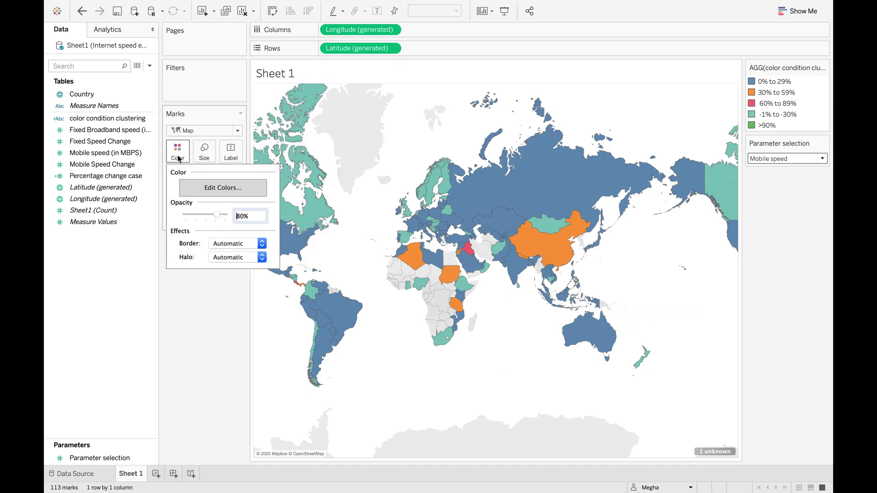
click(202, 189)
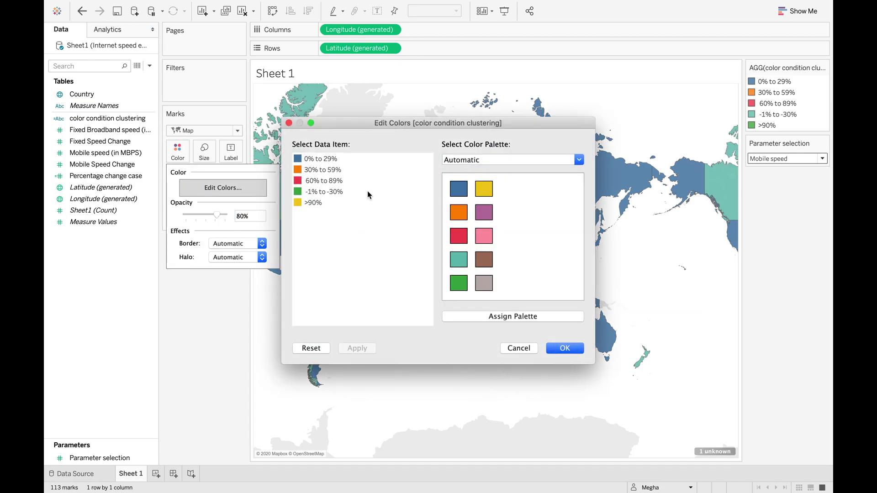
click(314, 204)
click(578, 160)
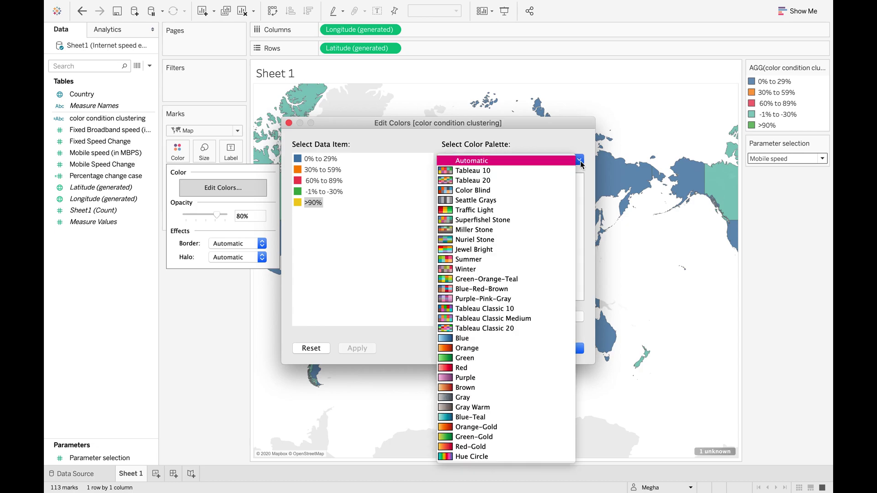
click(525, 180)
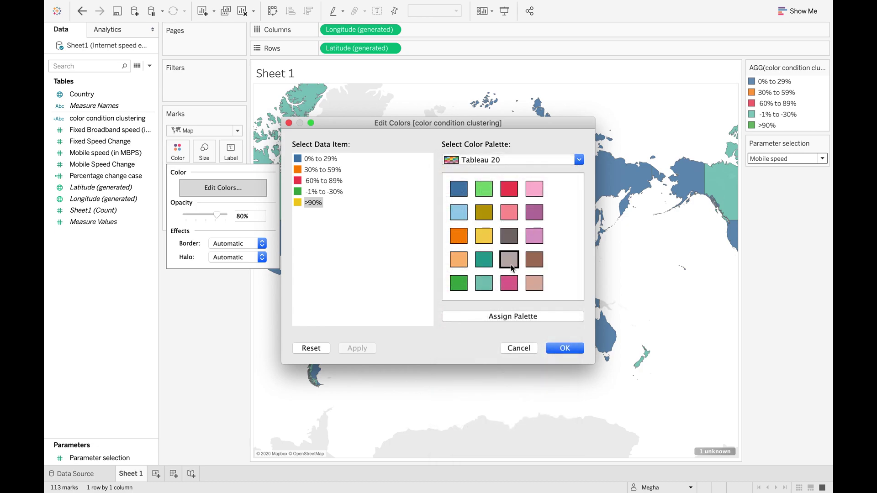
click(484, 265)
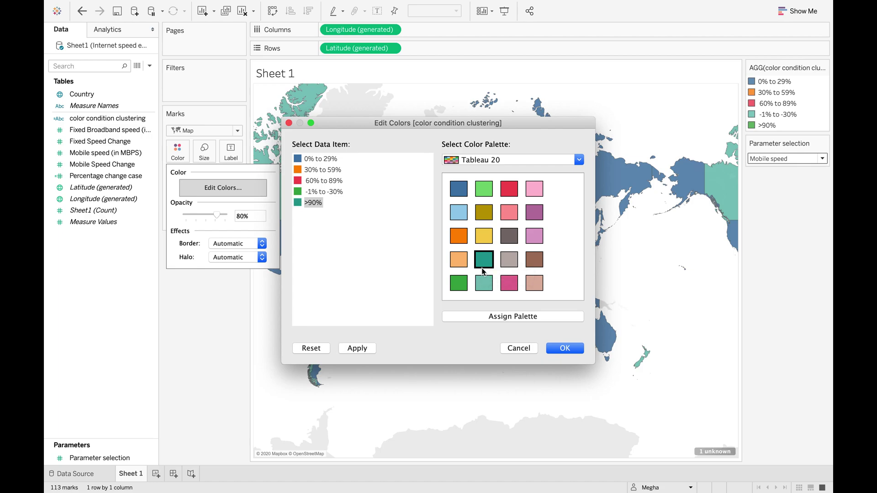
click(564, 349)
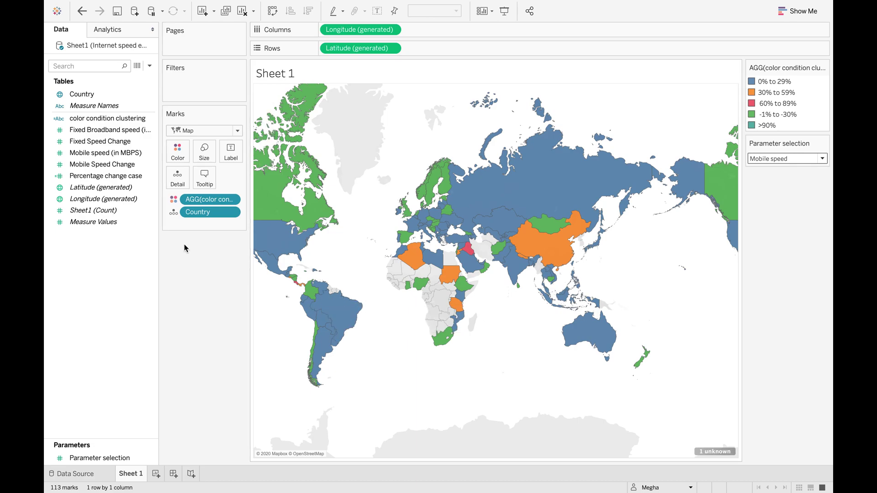
- Add the Percentage change case field to the map's tooltip and check it on a country
mouse_move(553, 172)
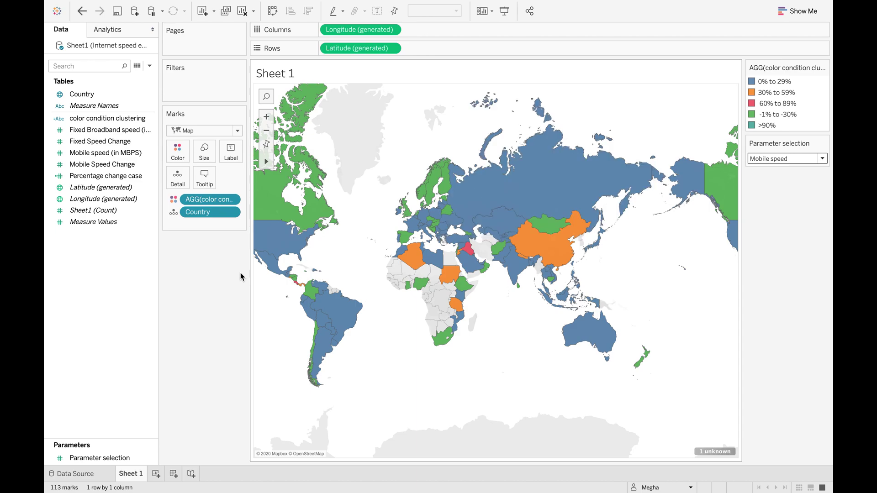
click(135, 179)
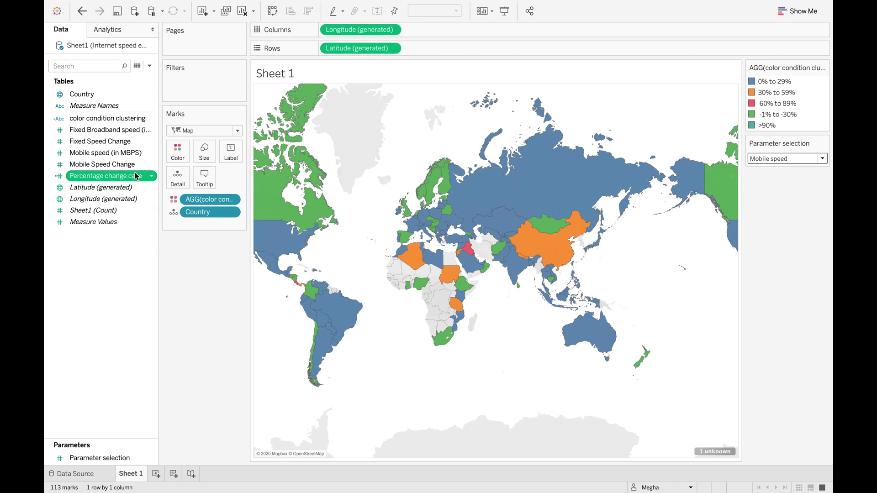
drag(134, 179, 211, 181)
mouse_move(559, 220)
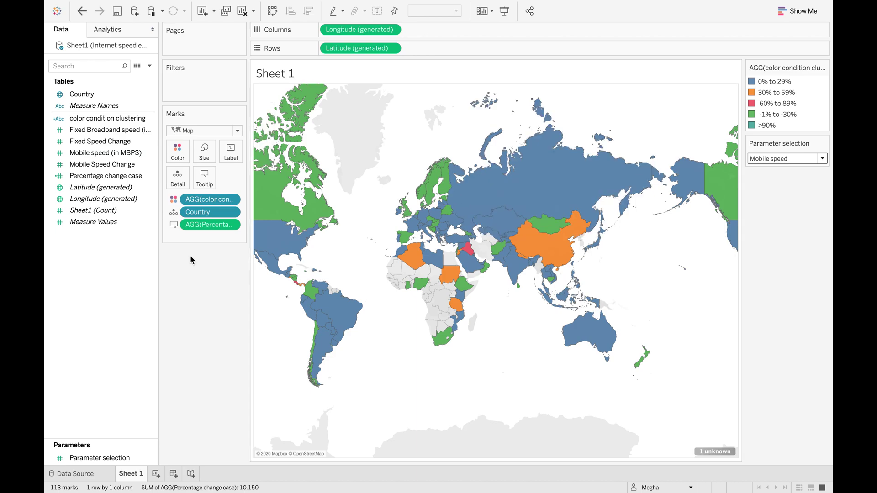
- Format the pane numbers of the tooltip's Percentage change case field as Percentage with 0 decimal places
click(233, 224)
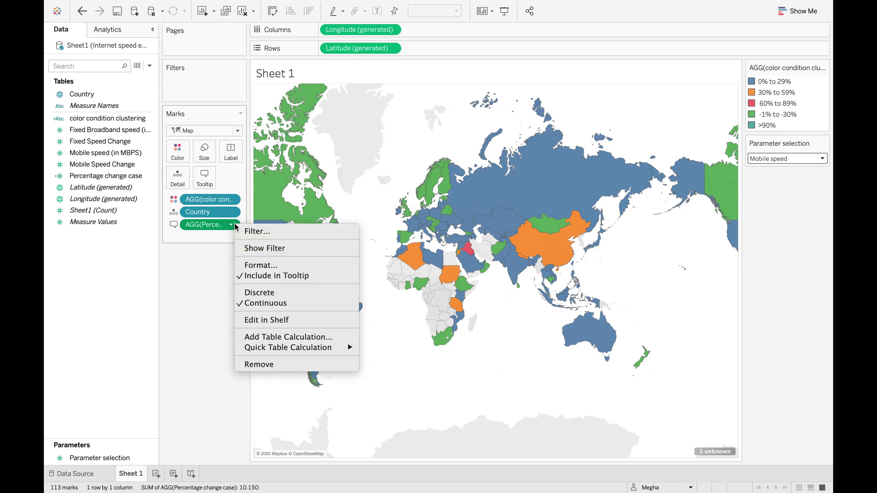
click(248, 266)
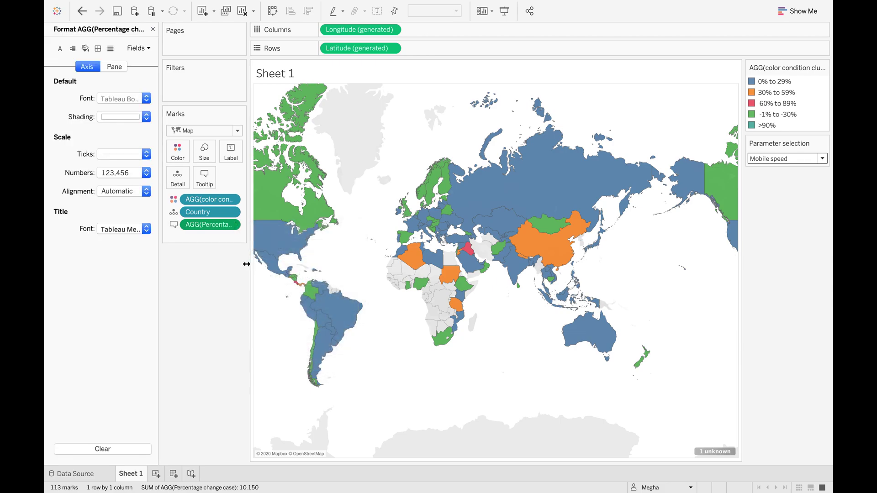
click(115, 68)
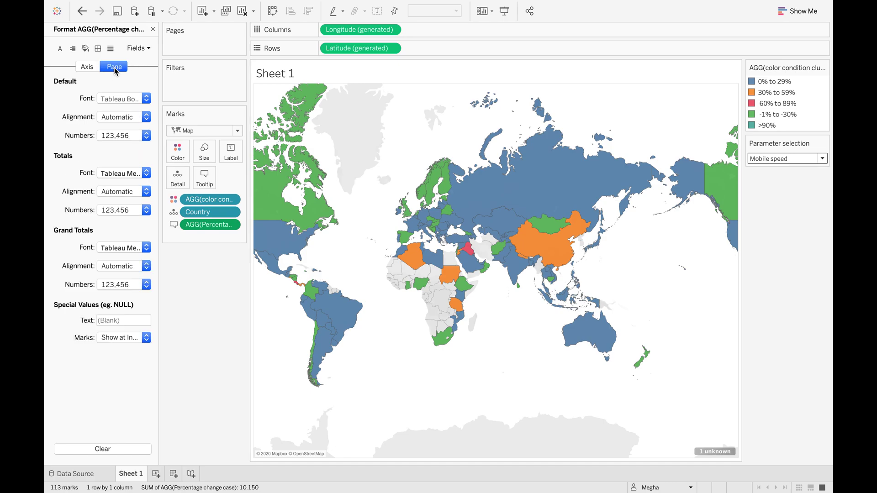
click(147, 136)
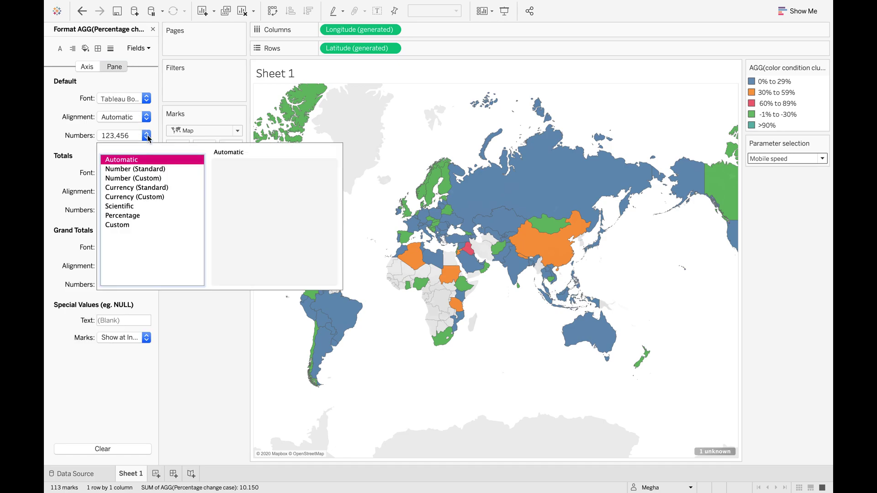
click(132, 216)
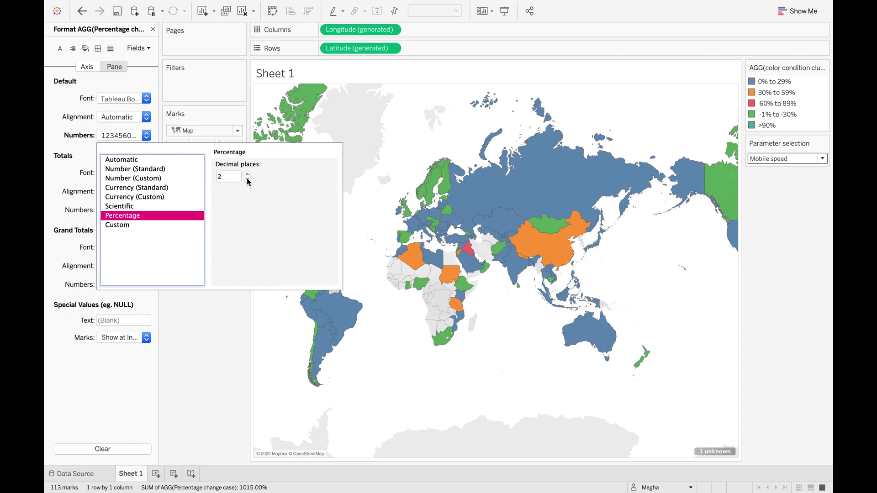
click(247, 181)
click(247, 181)
click(205, 376)
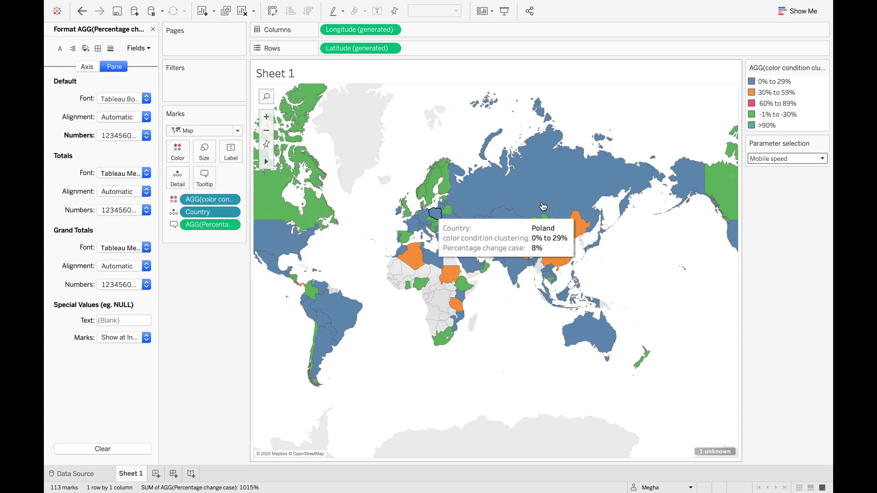
mouse_move(559, 191)
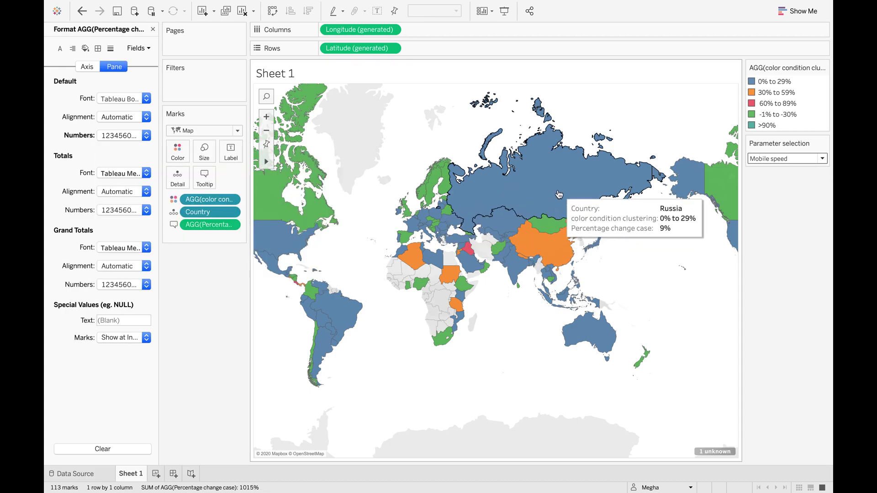
- Choose the speed type for the country map in the Parameter selection control
click(822, 159)
click(806, 170)
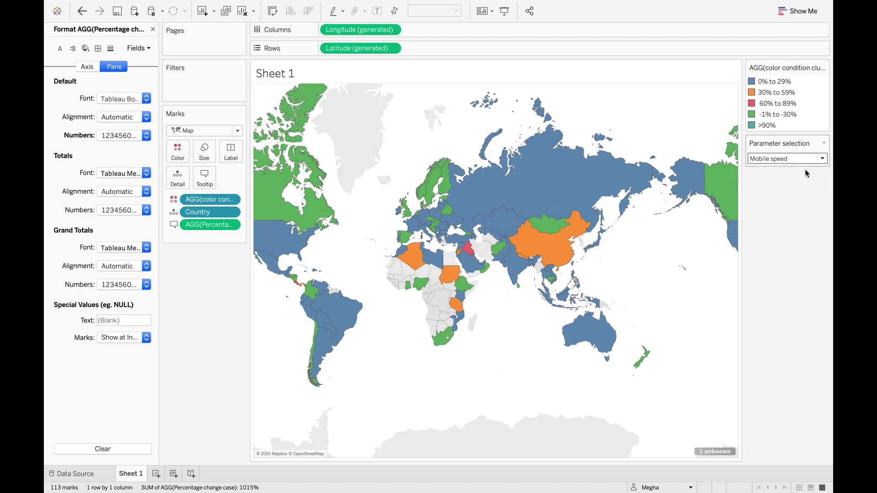